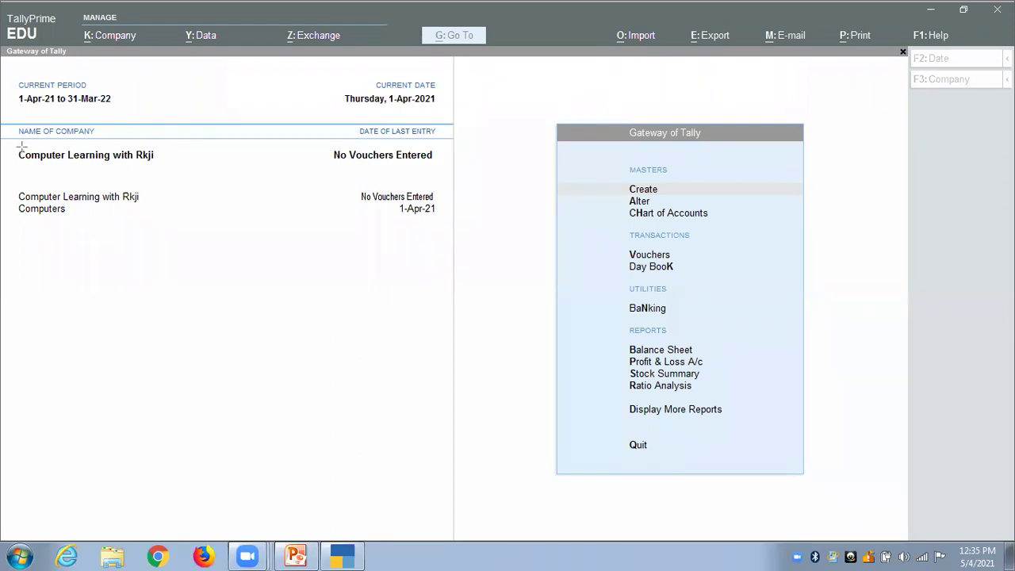
mouse_move(5, 144)
mouse_down()
mouse_move(40, 158)
mouse_move(183, 169)
mouse_up()
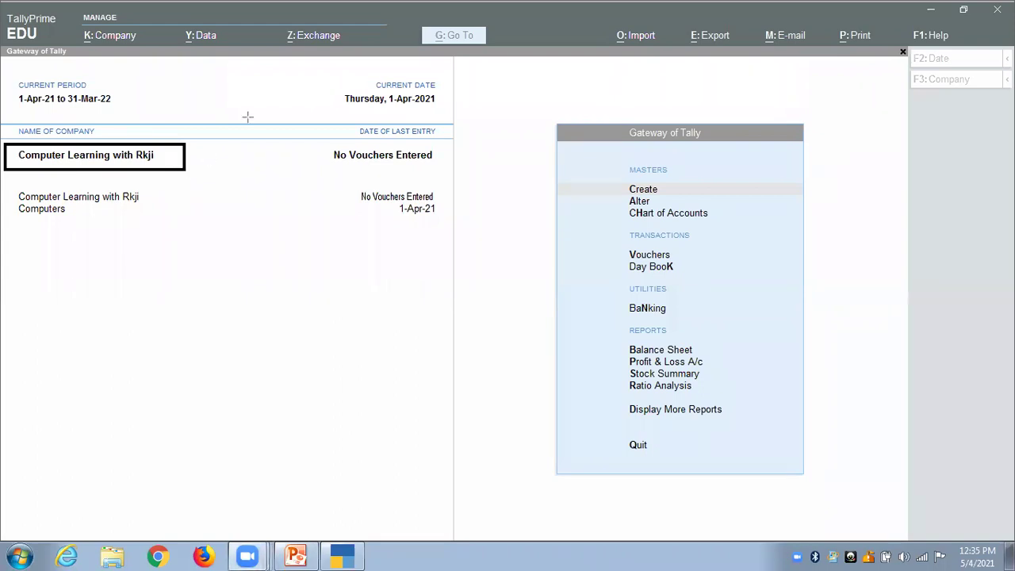
key(Escape)
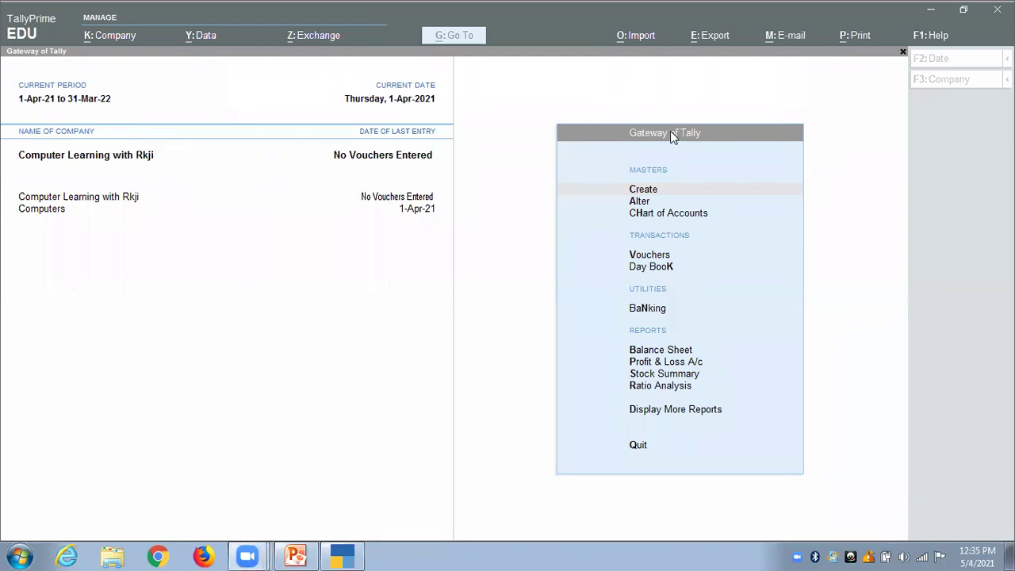
Review the existing ledgers available for alteration in the company Computer Learning with Rkji
click(637, 203)
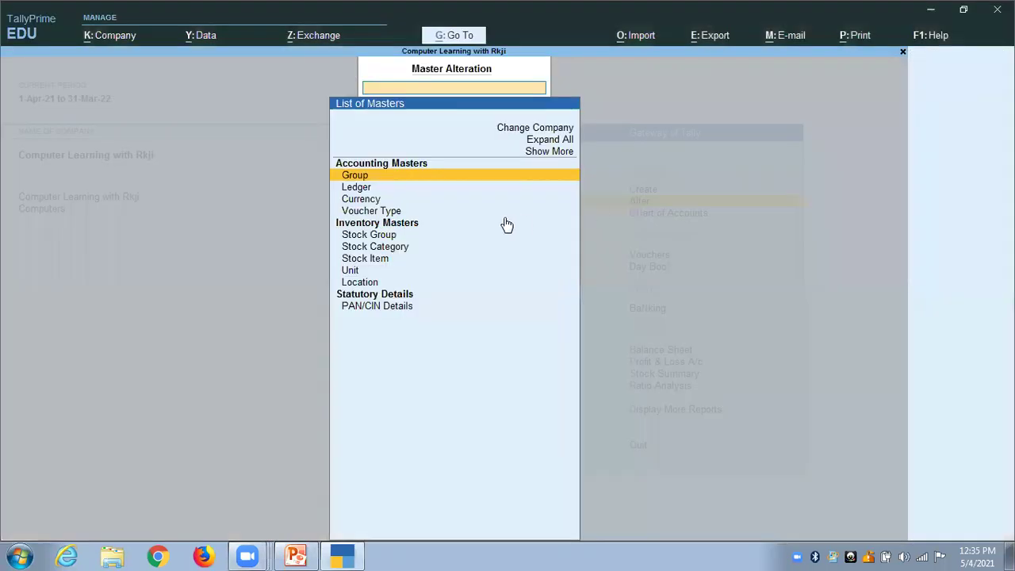
key(Down)
key(Return)
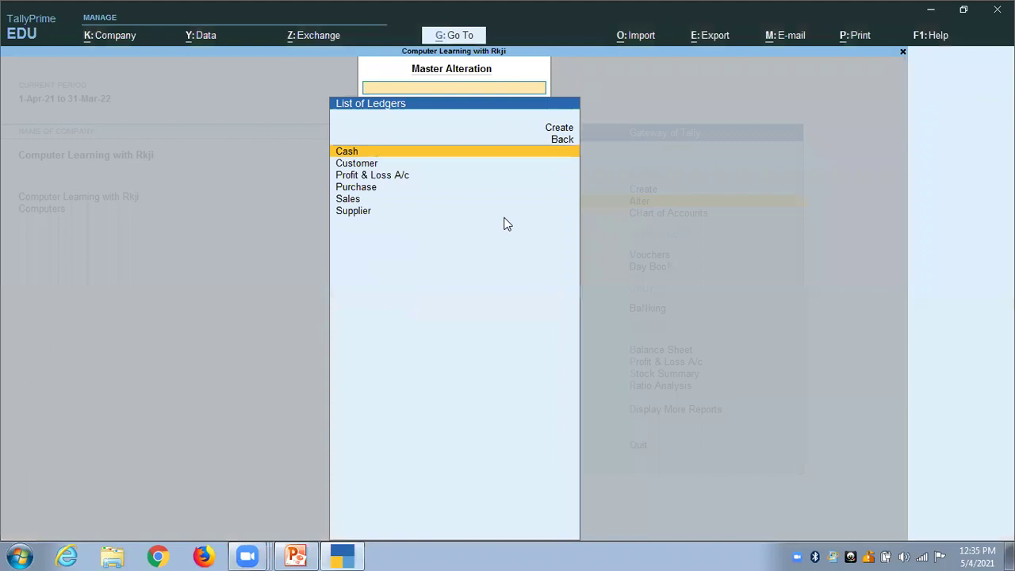
key(Down)
key(Down)
key(Down)
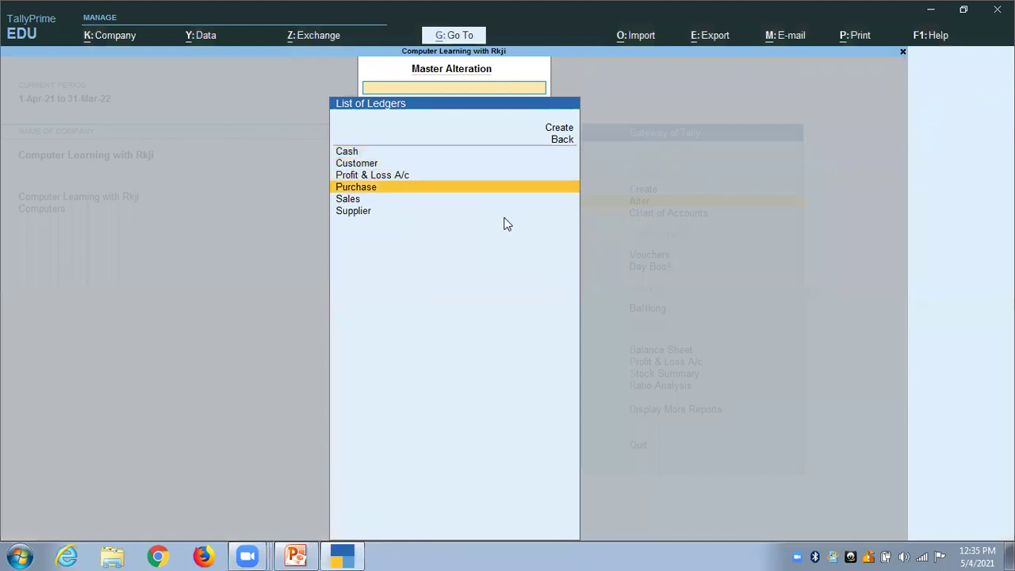
key(Down)
key(Down)
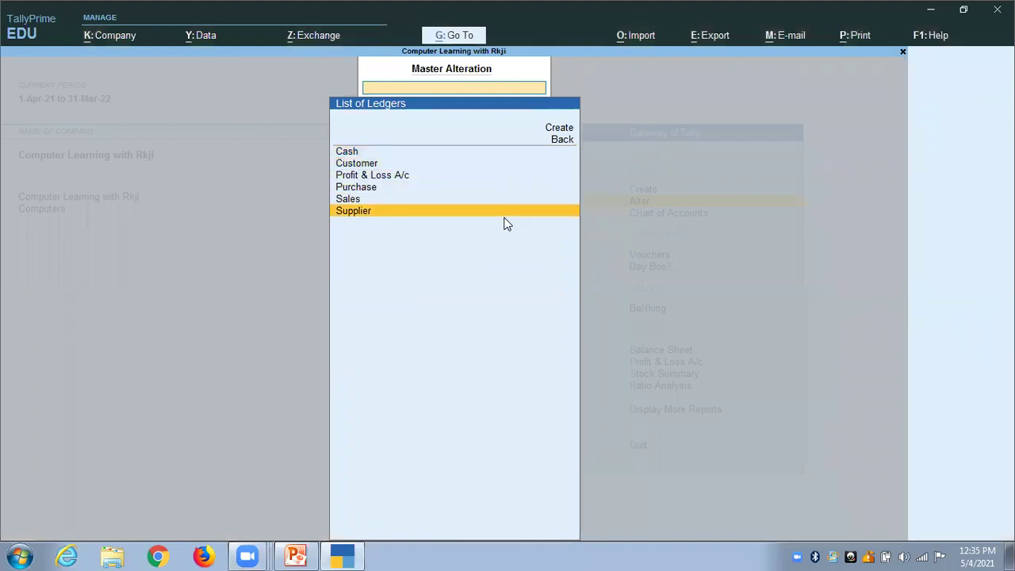
key(Escape)
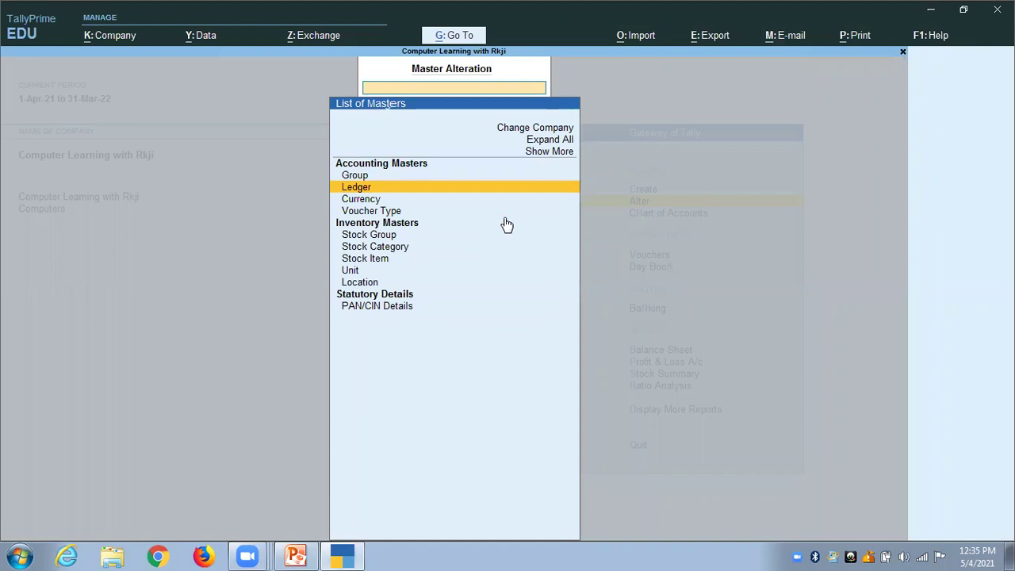
Review the stock items available for alteration, and return to the Gateway of Tally
key(Down)
key(Down)
key(Down)
key(Down)
key(Down)
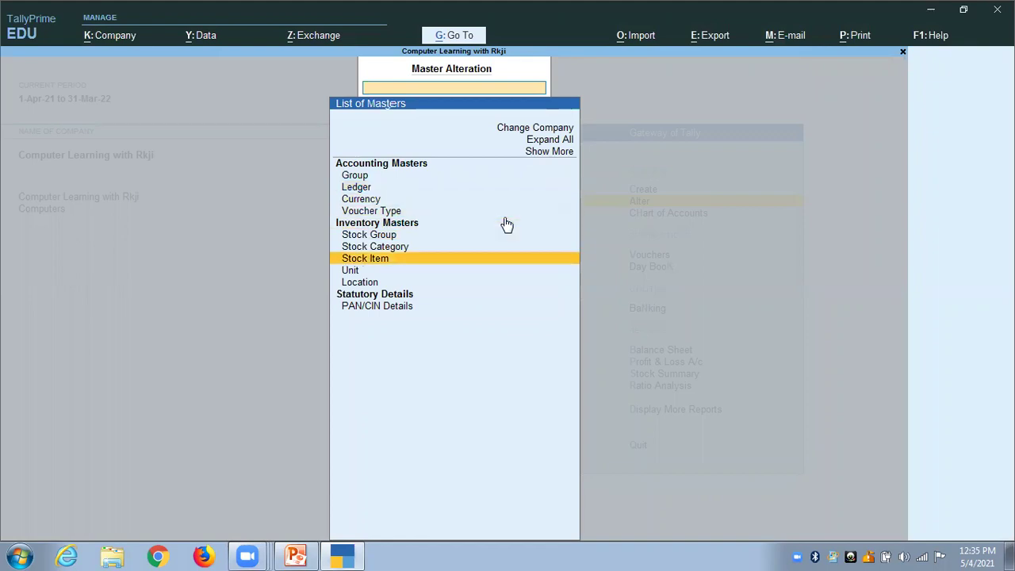
key(Return)
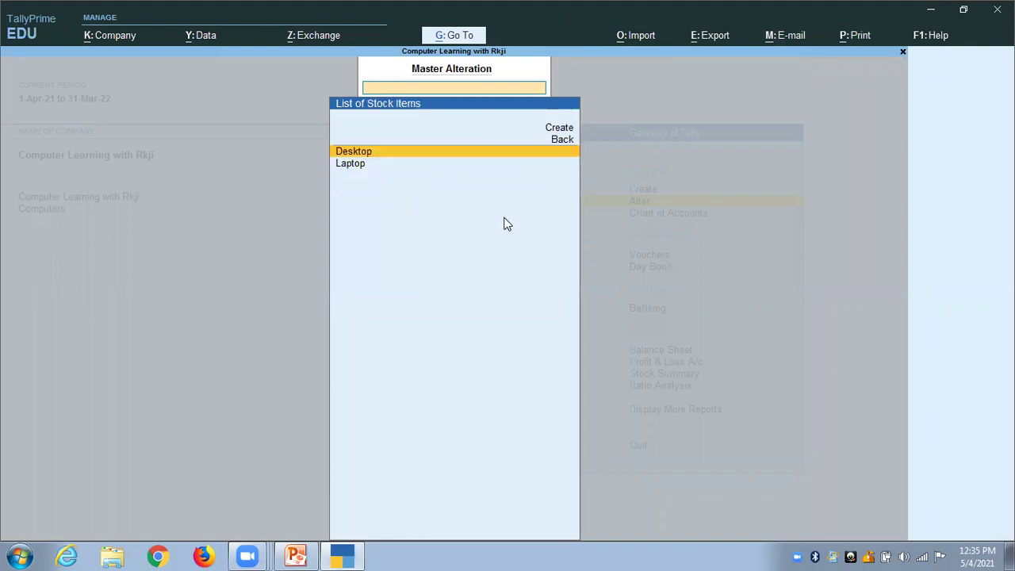
key(Escape)
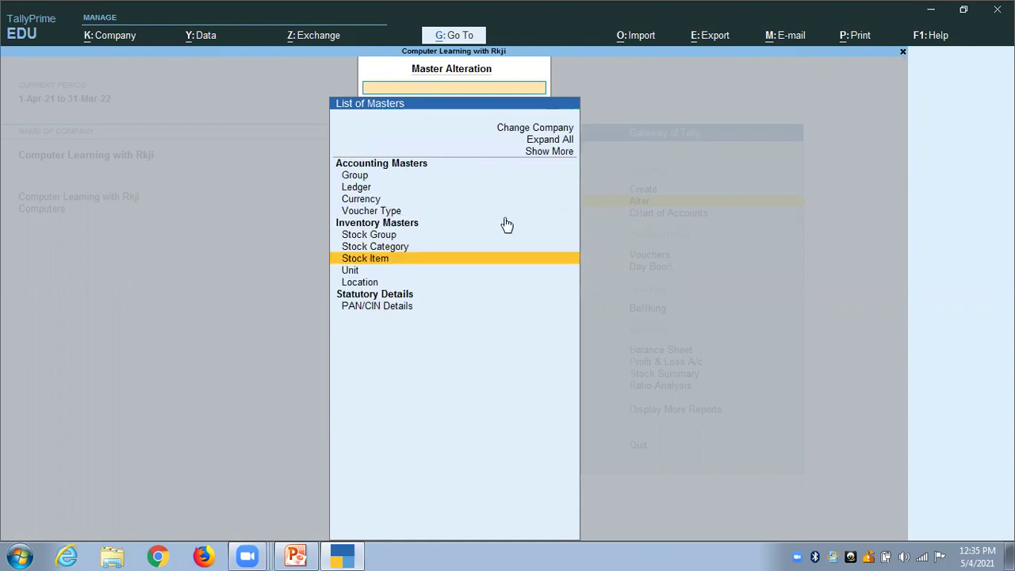
key(Escape)
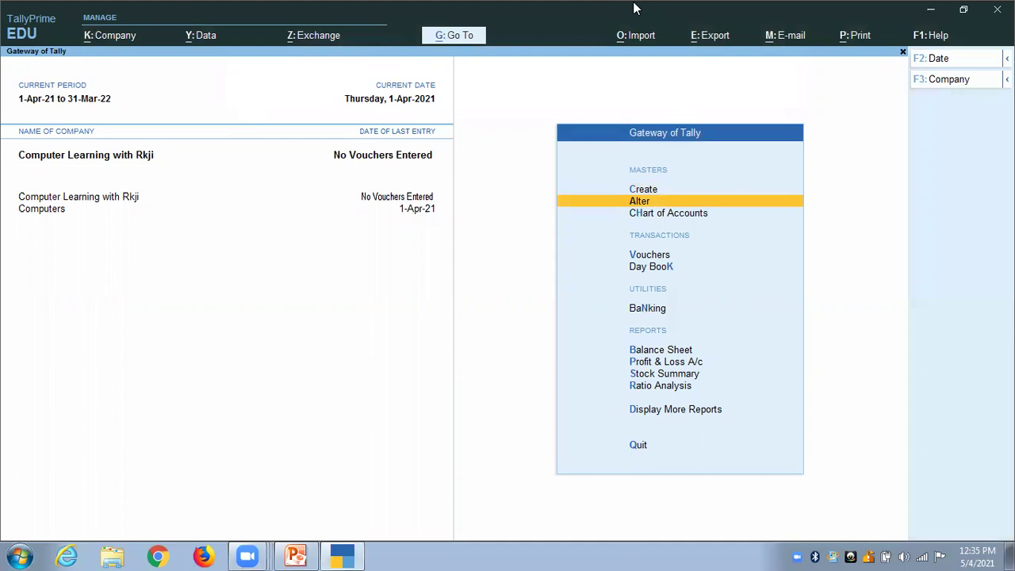
key(Escape)
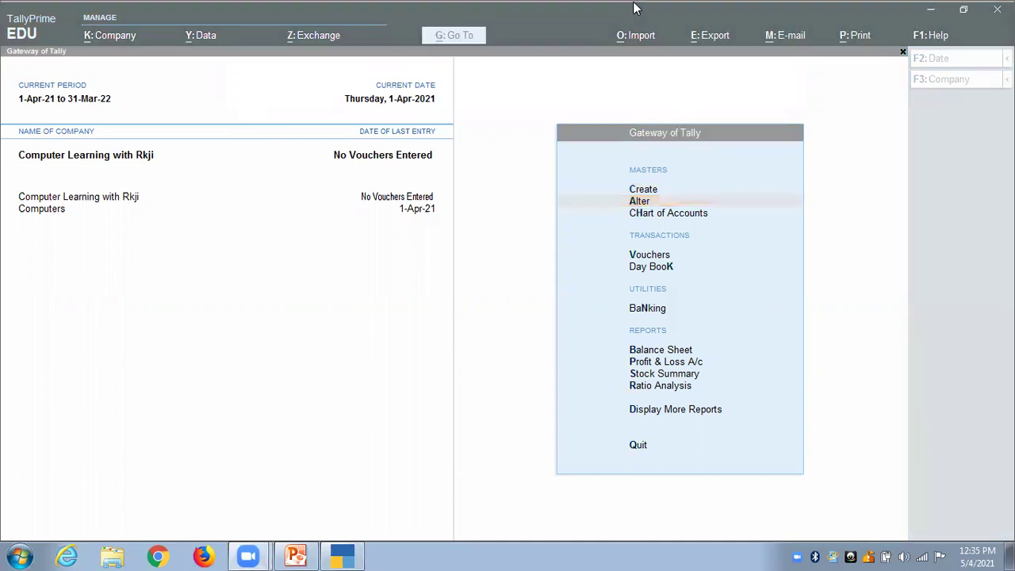
click(641, 190)
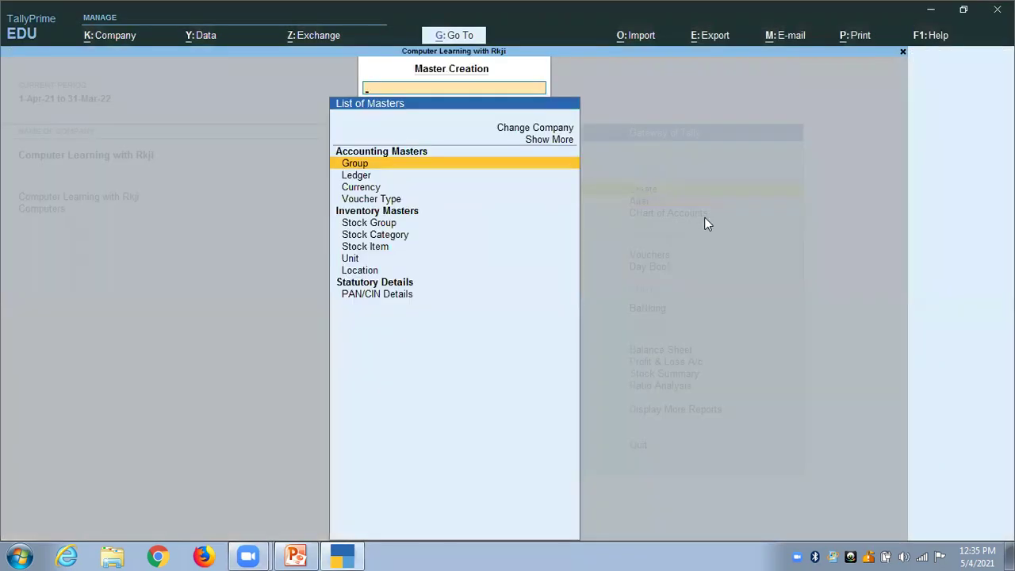
key(Escape)
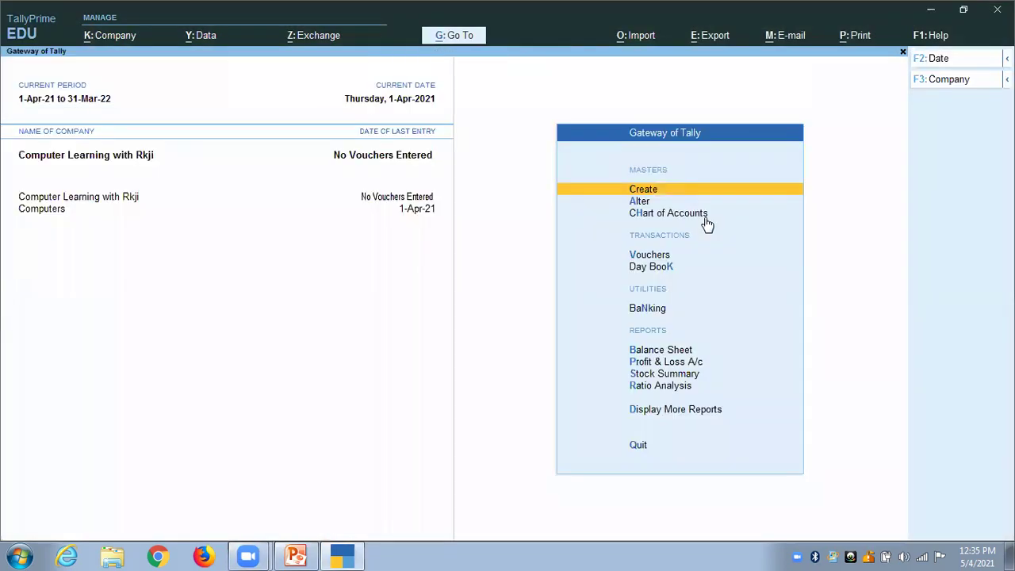
key(Return)
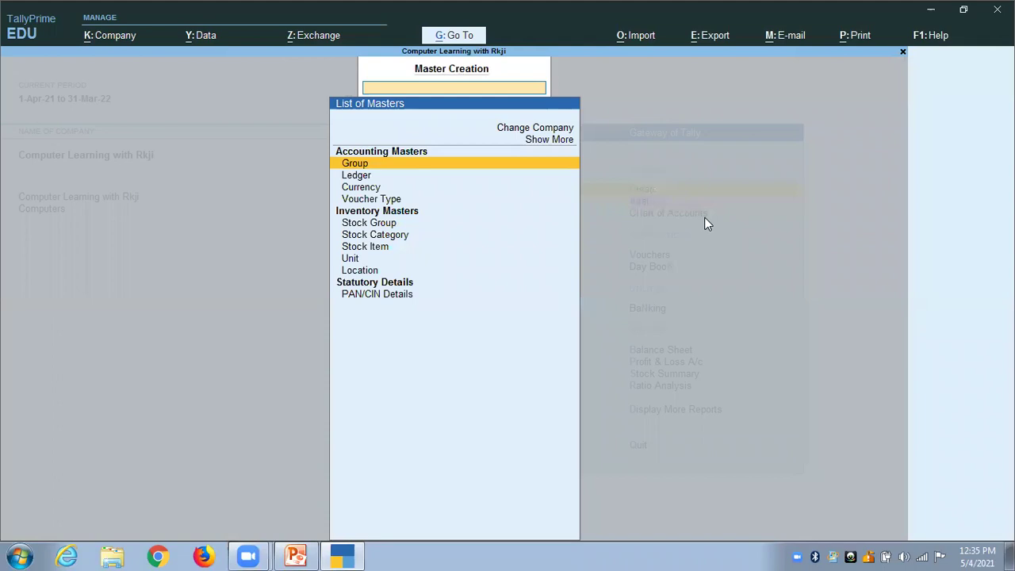
key(Down)
key(Down)
key(Down)
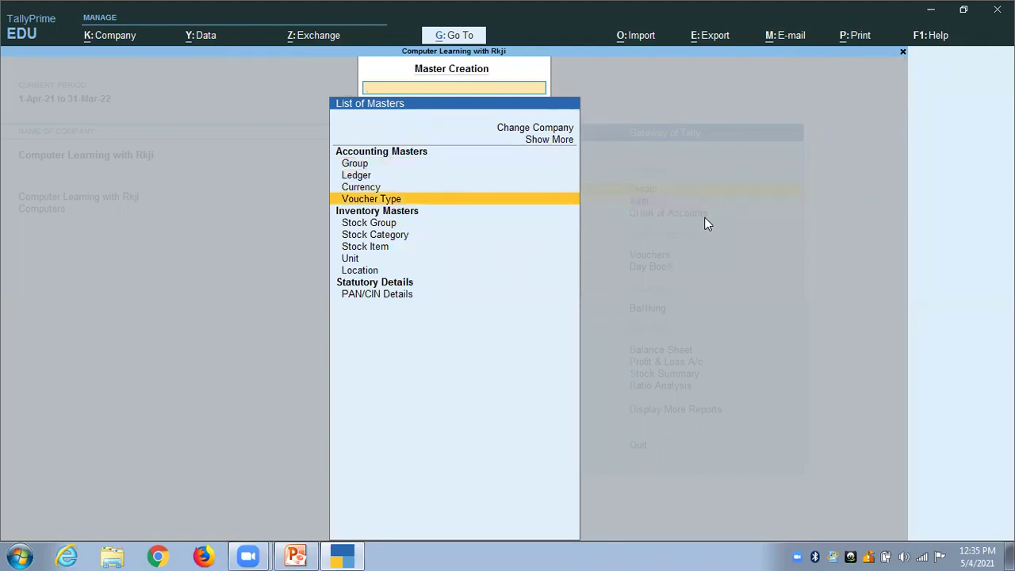
key(Return)
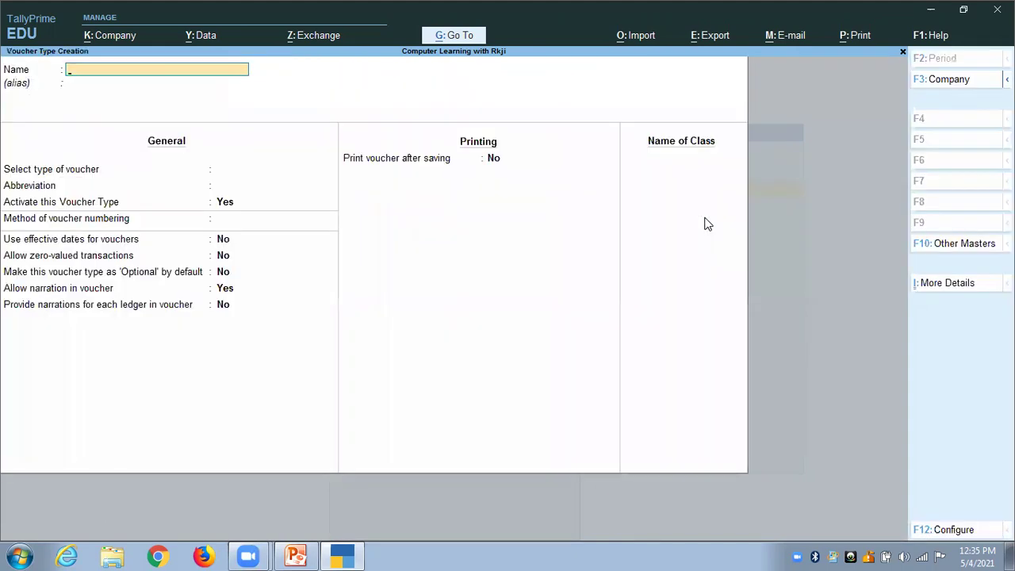
key(Escape)
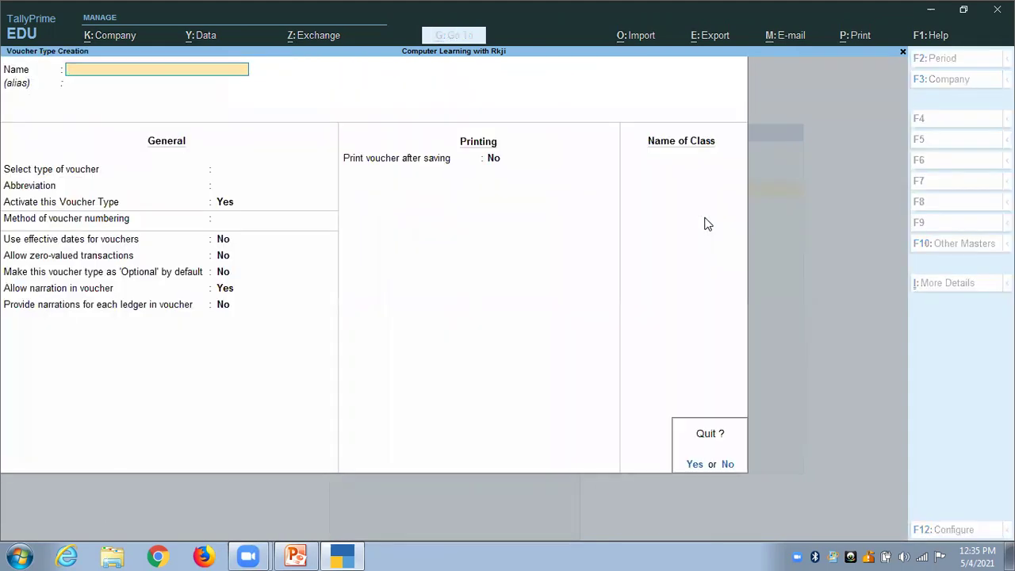
key(y)
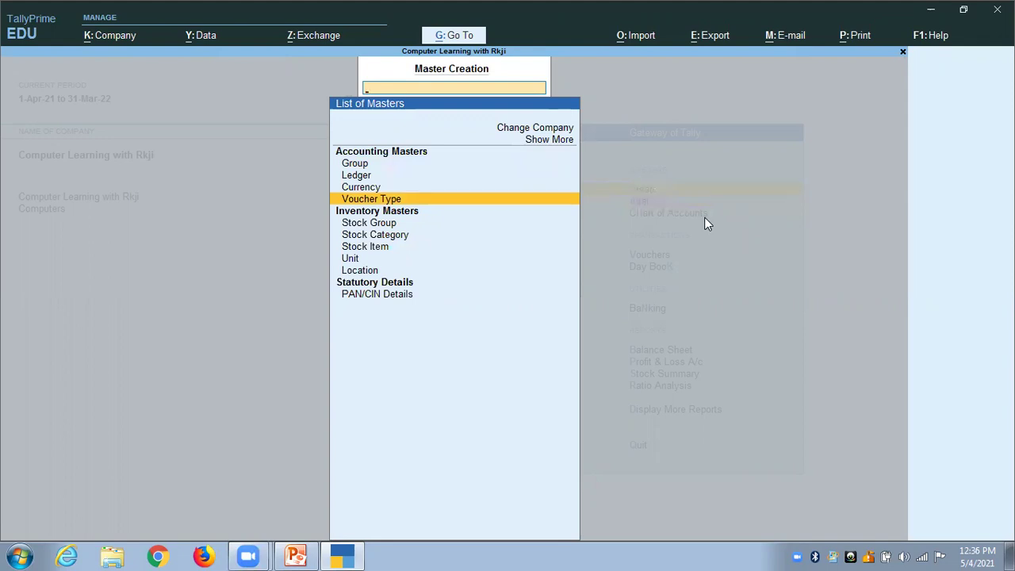
key(Return)
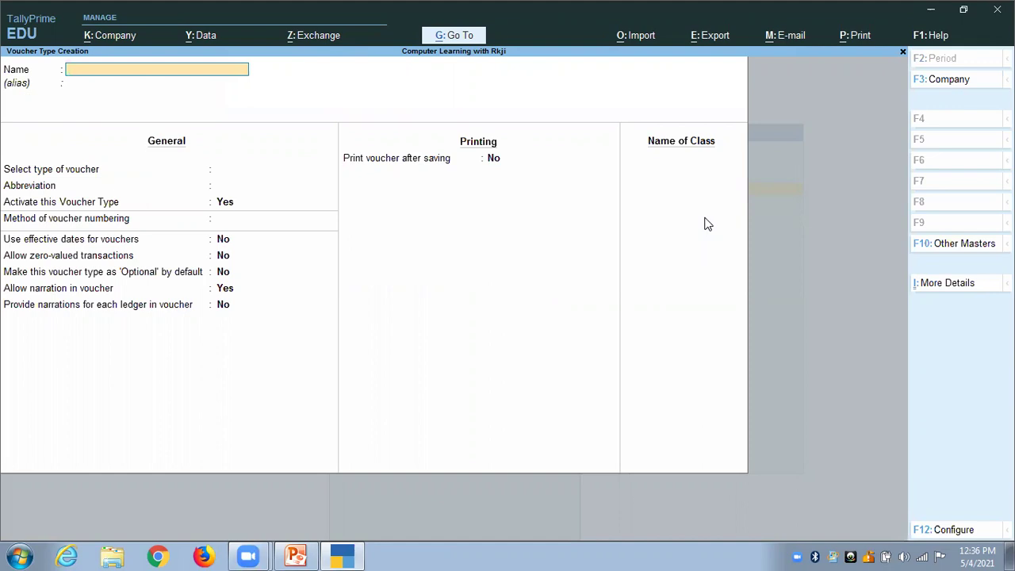
key(Escape)
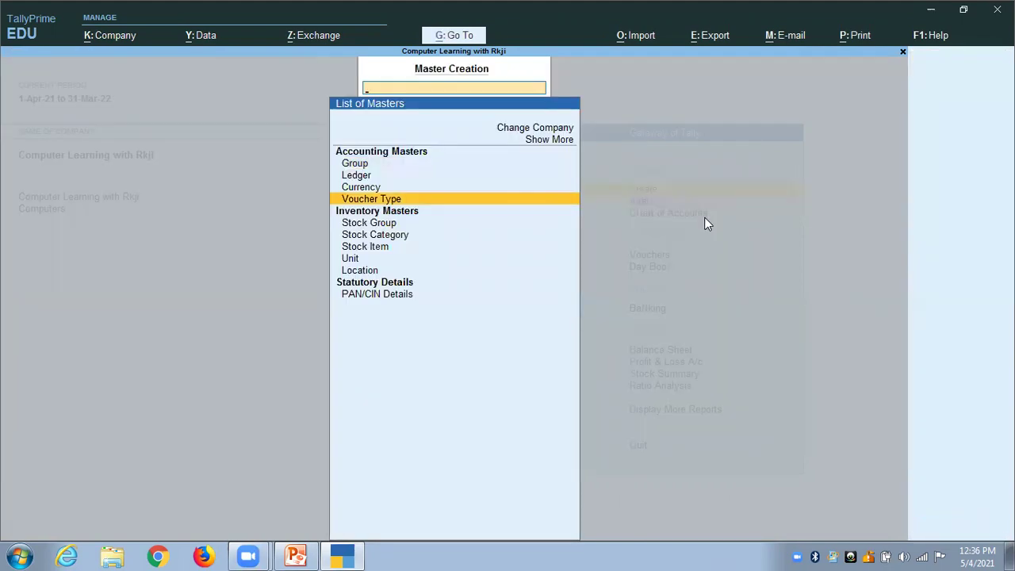
key(Escape)
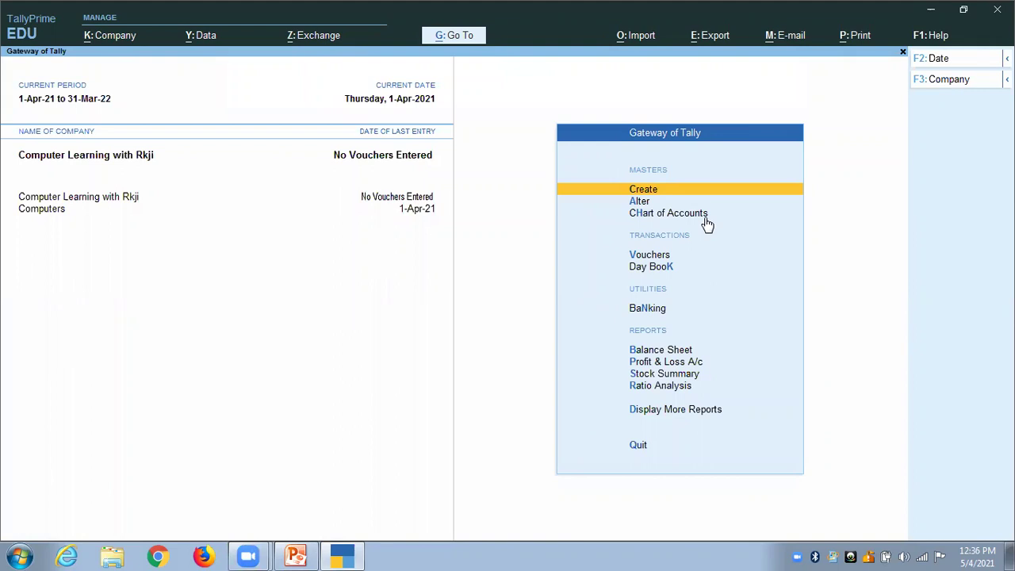
Open the list of voucher types for master alteration
key(Down)
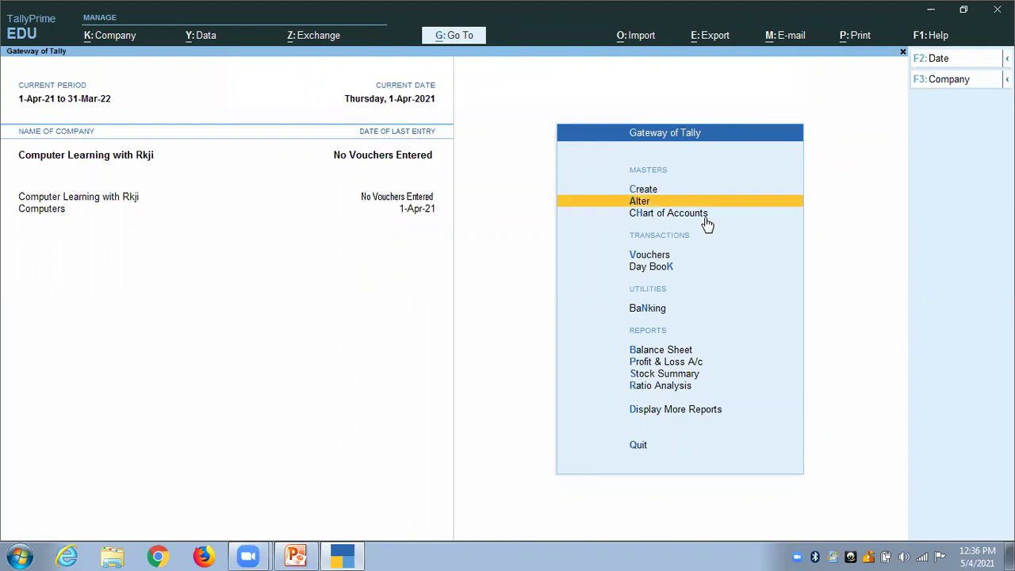
key(Return)
key(Down)
key(Down)
key(Down)
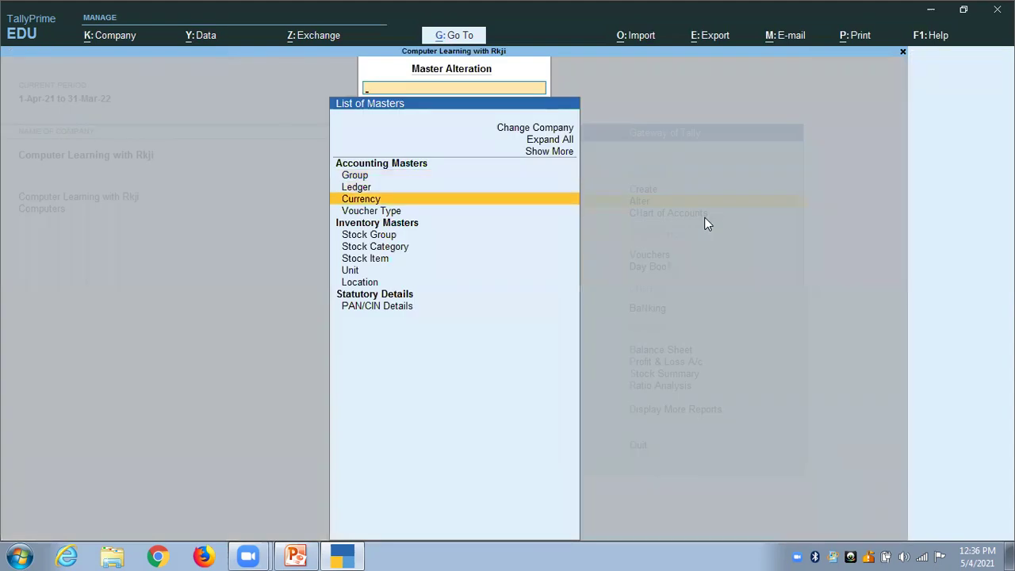
key(Return)
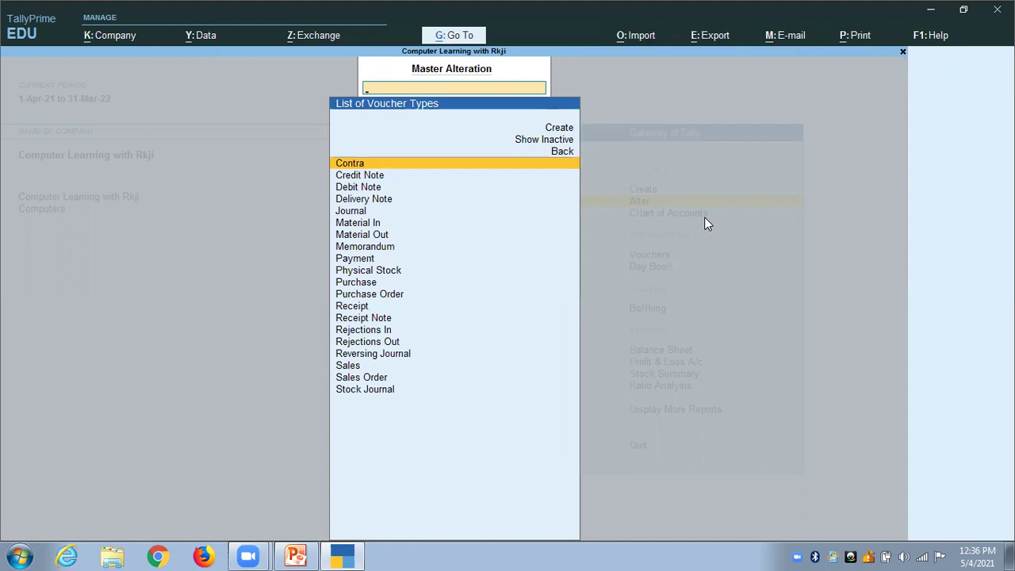
Open the Purchase Order voucher type for alteration and go to its Activate this Voucher Type option
key(Down)
key(Down)
key(Down)
key(Down)
key(Down)
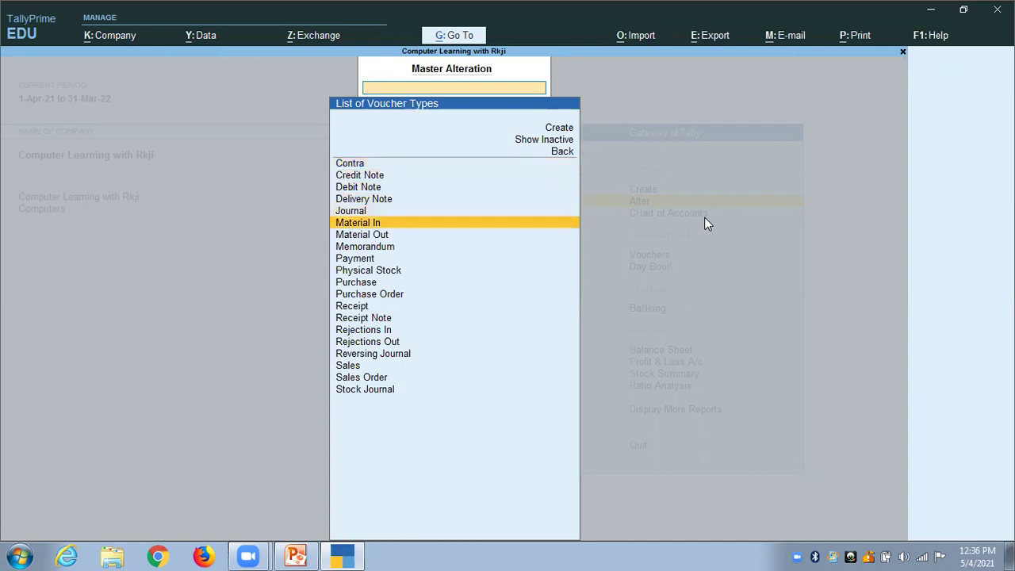
key(Down)
key(Down)
key(Down)
key(Down)
key(Down)
key(Down)
key(Down)
key(Down)
key(Down)
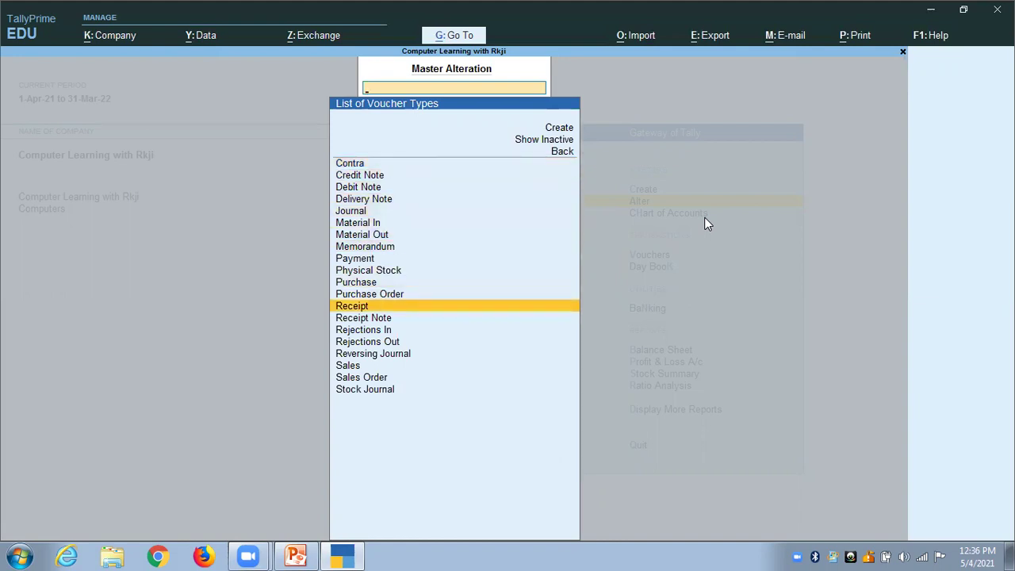
key(Up)
key(Up)
key(Up)
key(Up)
key(Up)
key(Up)
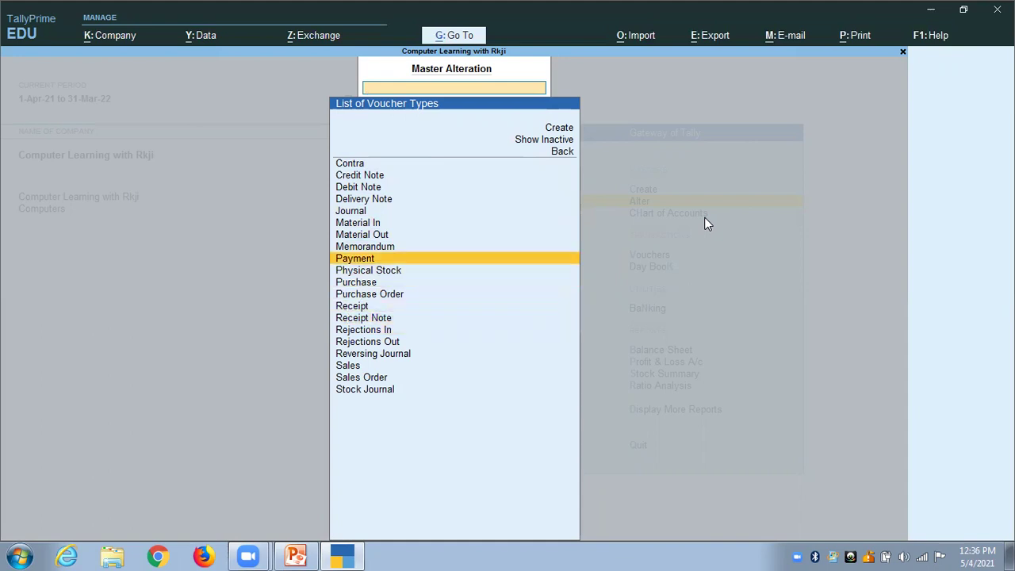
key(Down)
key(Down)
key(Down)
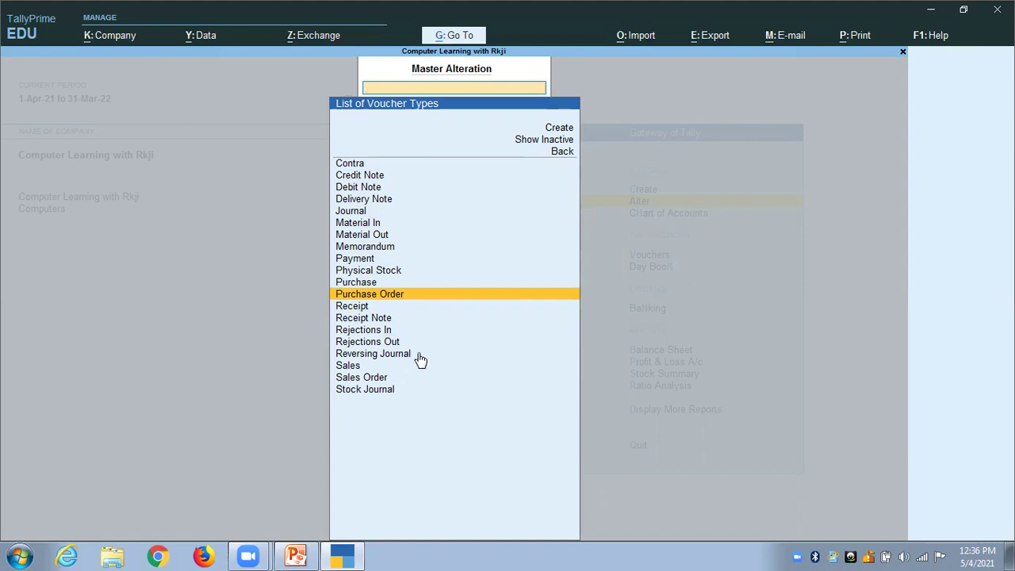
click(441, 293)
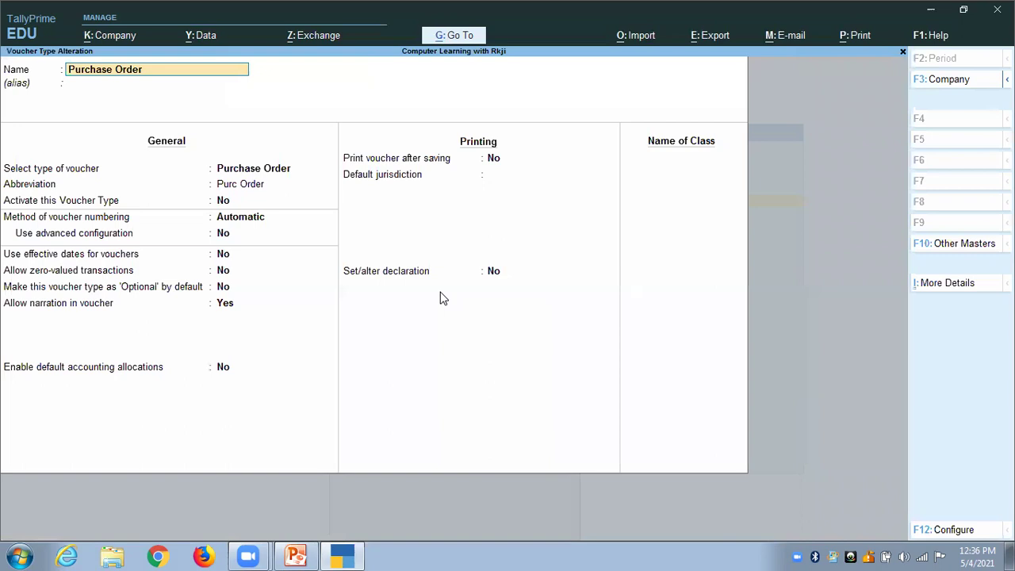
key(Return)
key(Return)
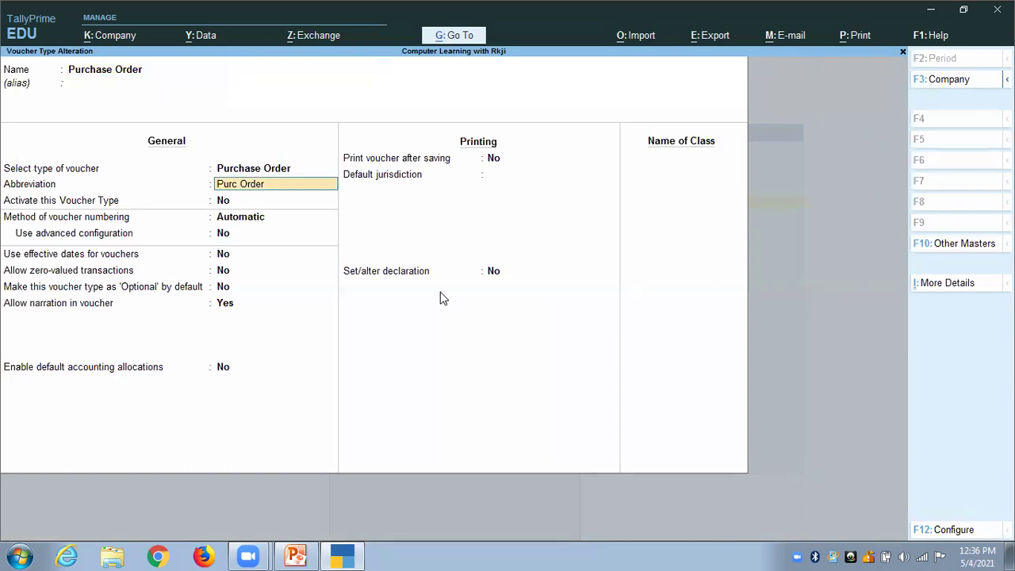
key(Return)
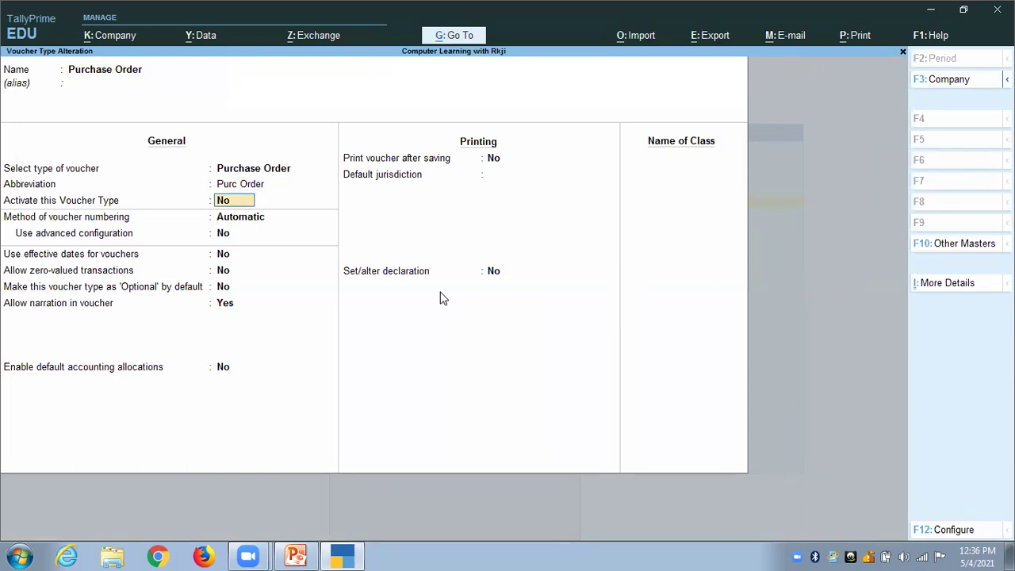
click(442, 42)
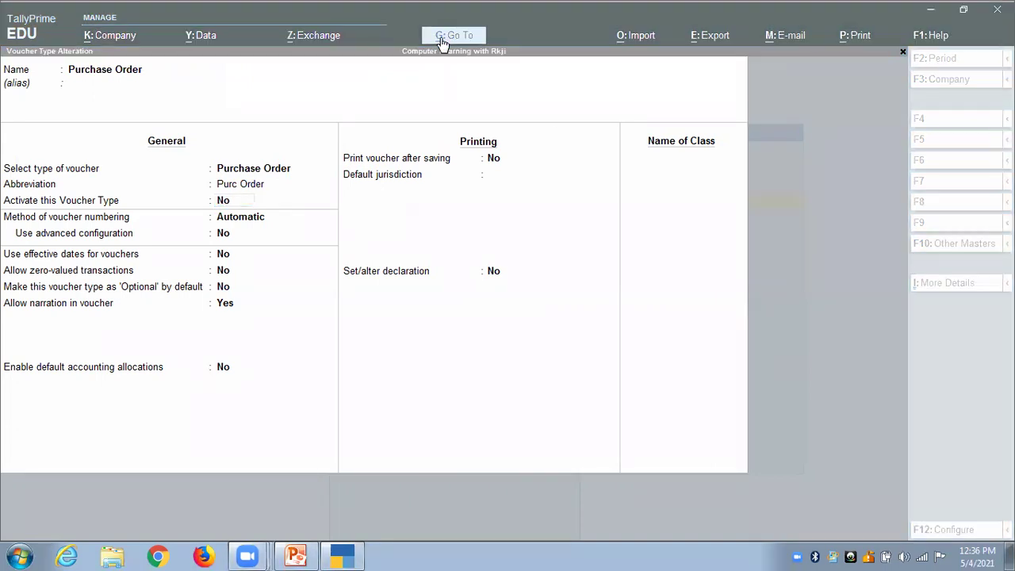
mouse_move(4, 193)
mouse_down()
mouse_move(187, 217)
mouse_move(252, 211)
mouse_move(225, 202)
mouse_move(251, 213)
mouse_up()
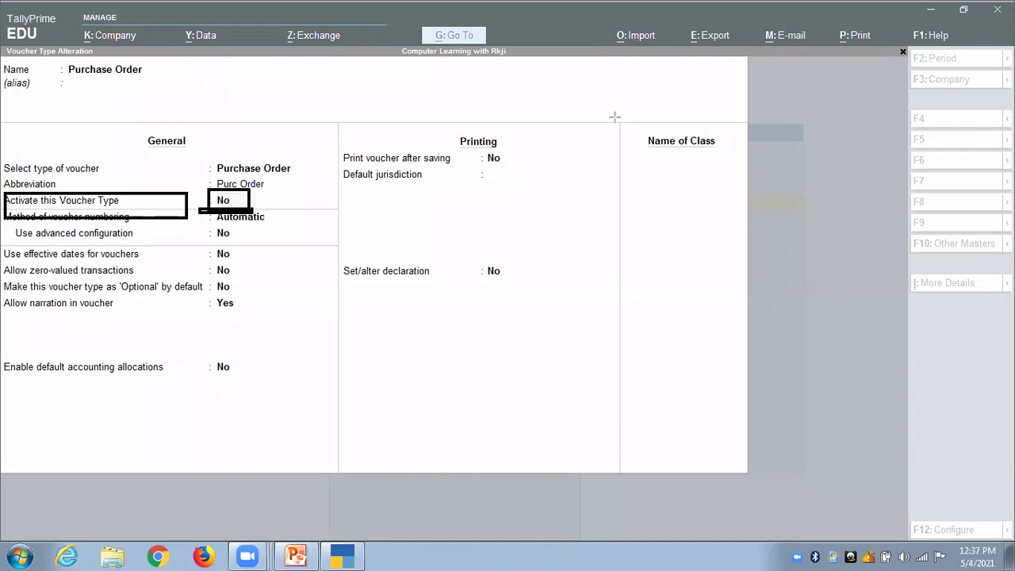
key(e)
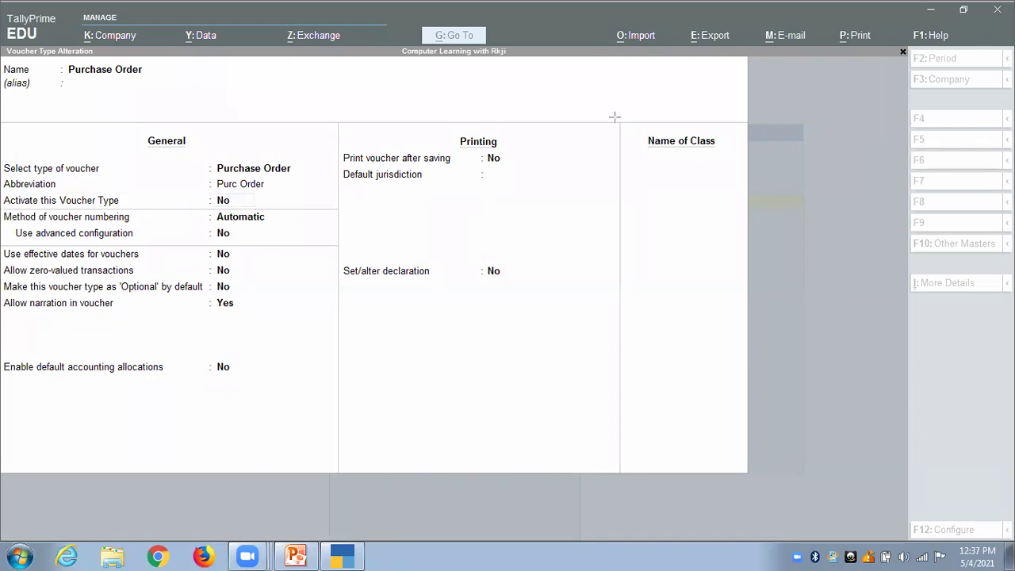
Set Activate this Voucher Type to Yes for the Purchase Order voucher type and save the alteration
mouse_move(4, 194)
mouse_down()
mouse_move(34, 204)
mouse_move(257, 211)
mouse_up()
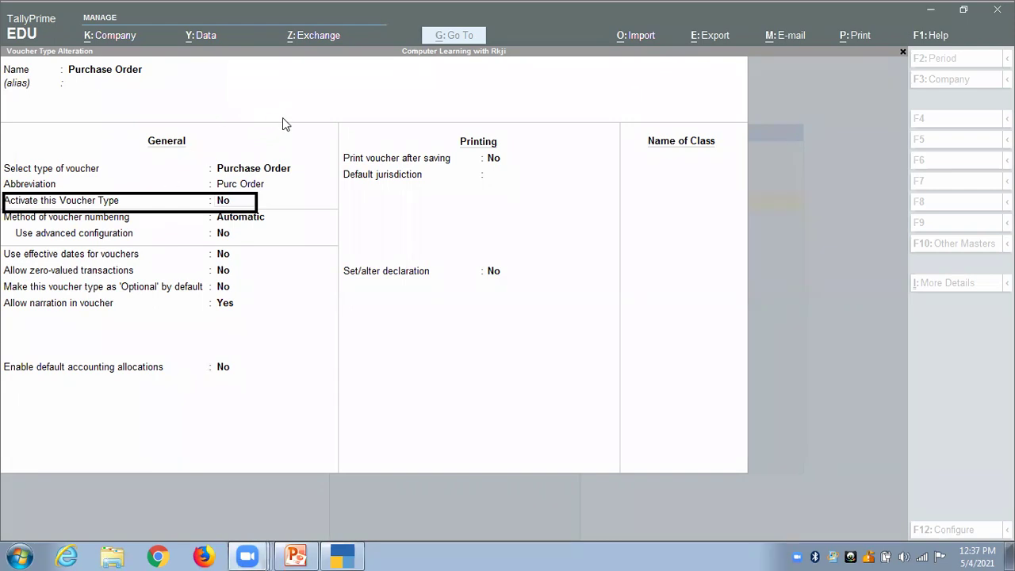
click(223, 200)
text(y)
key(Return)
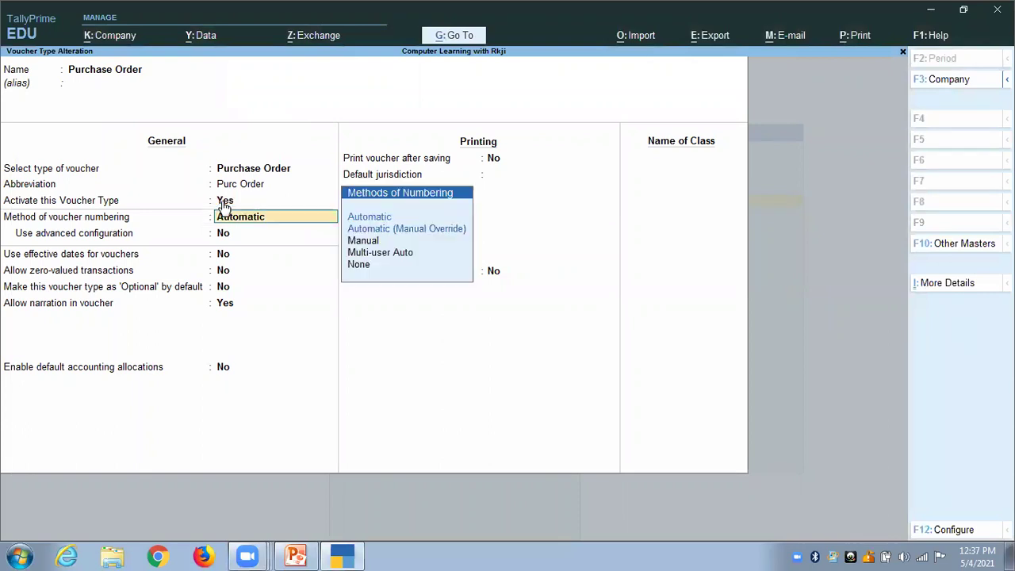
key(Return)
key(Return)
key(Return)
key(Return)
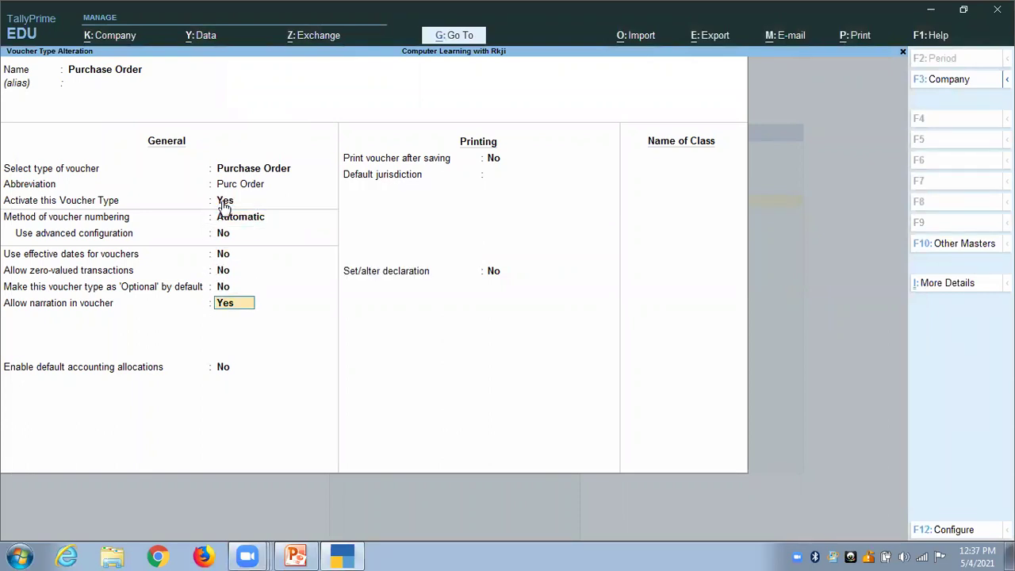
key(Return)
key(ctrl)
key(ctrl+a)
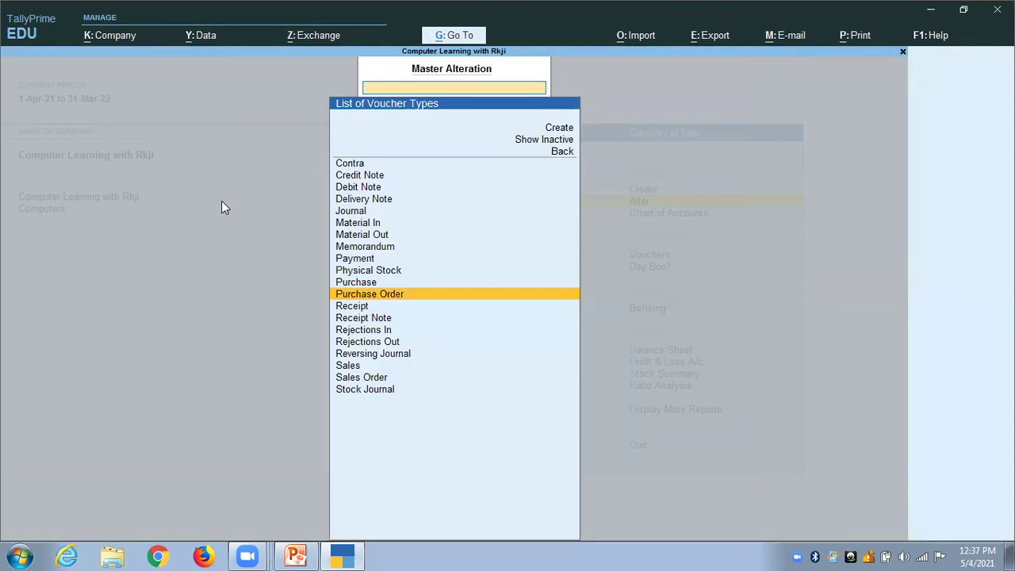
Open the Sales Order voucher type for alteration
key(Down)
key(Down)
key(Down)
key(Down)
key(Down)
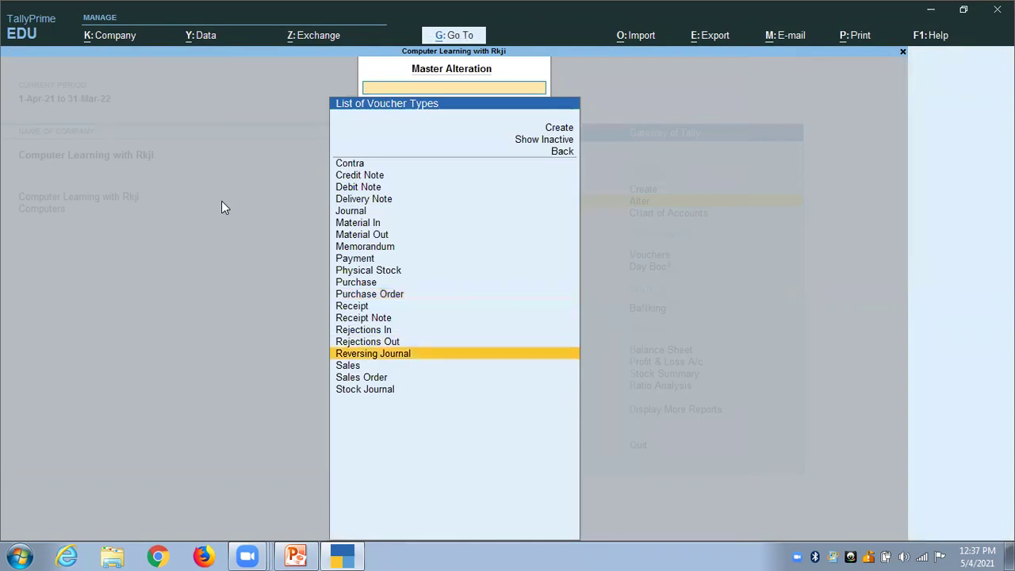
key(Down)
key(Down)
key(Return)
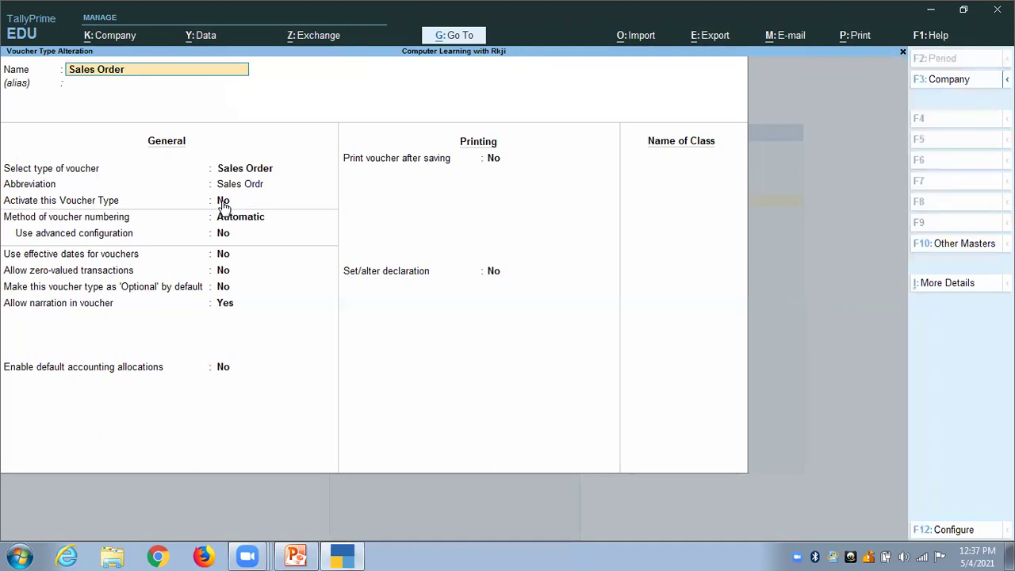
Set Activate this Voucher Type to Yes for Sales Order and save the alteration
key(Return)
key(Return)
key(Return)
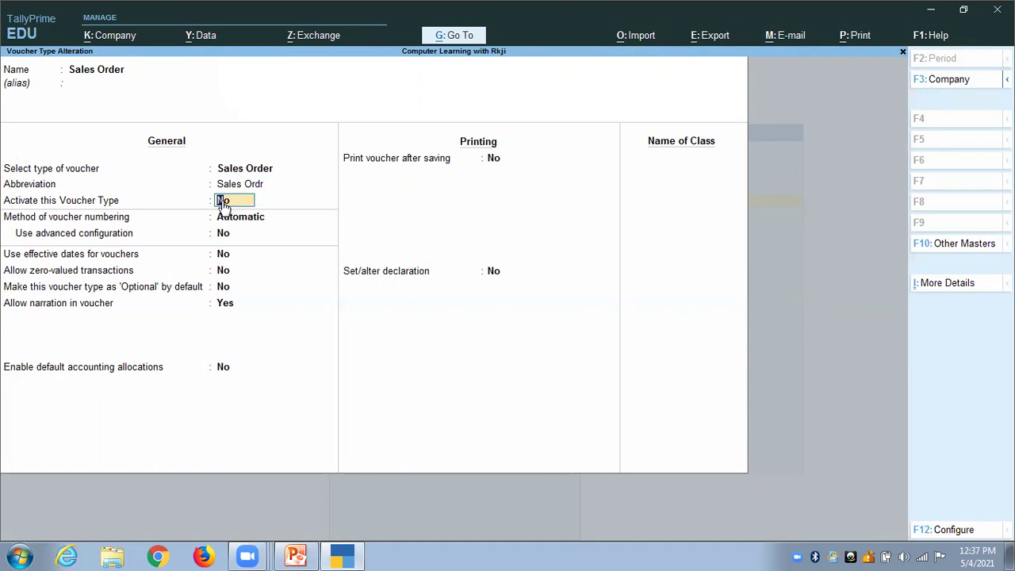
text(y)
key(Return)
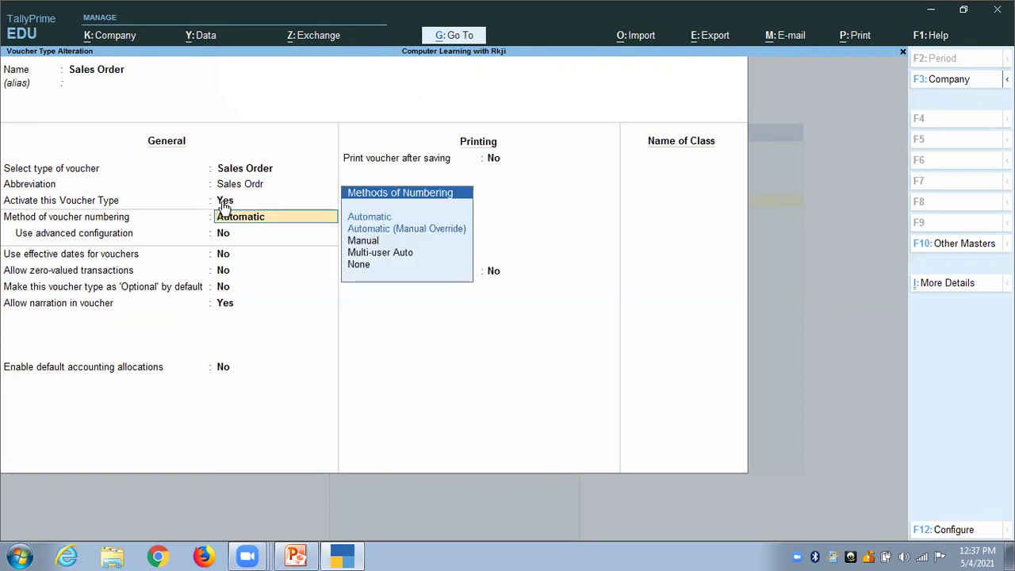
key(ctrl+a)
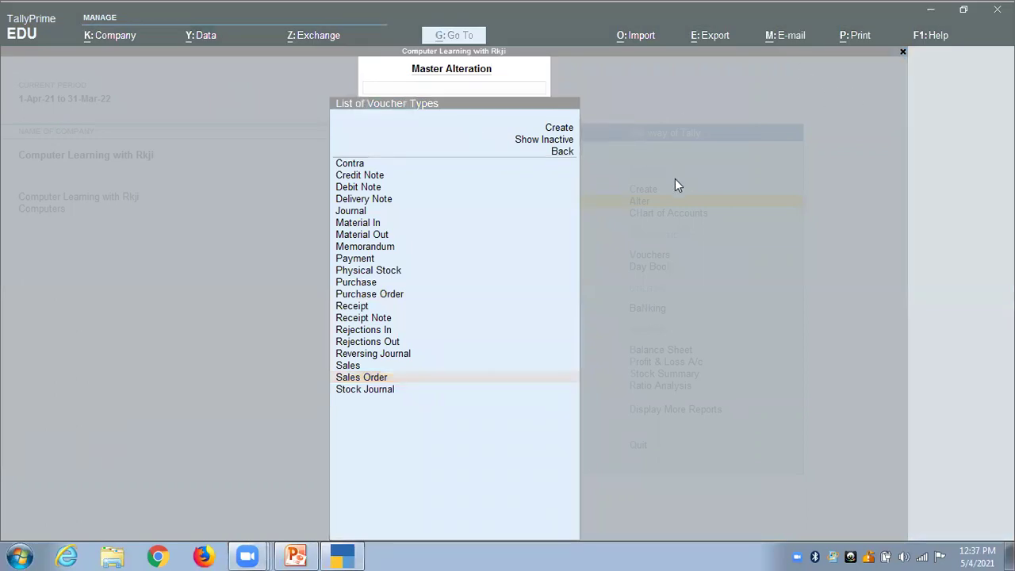
Close the list of voucher types and return to the Gateway of Tally
click(537, 212)
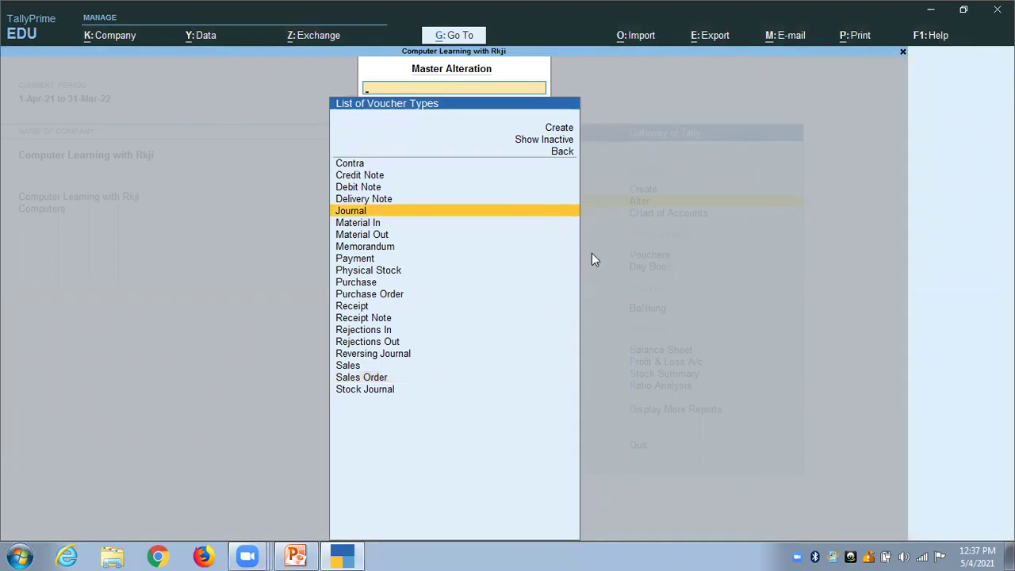
key(Escape)
key(Escape)
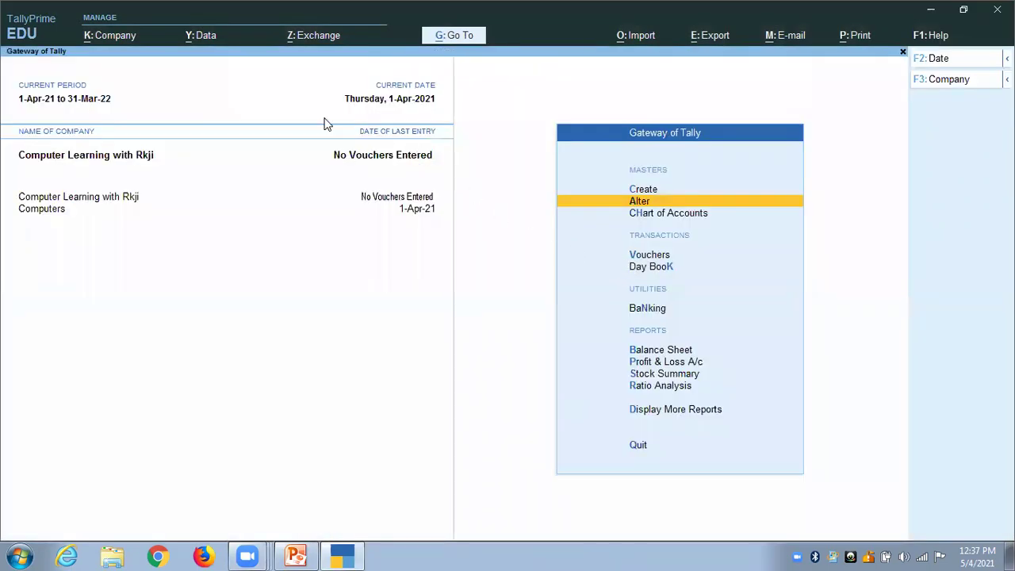
click(646, 202)
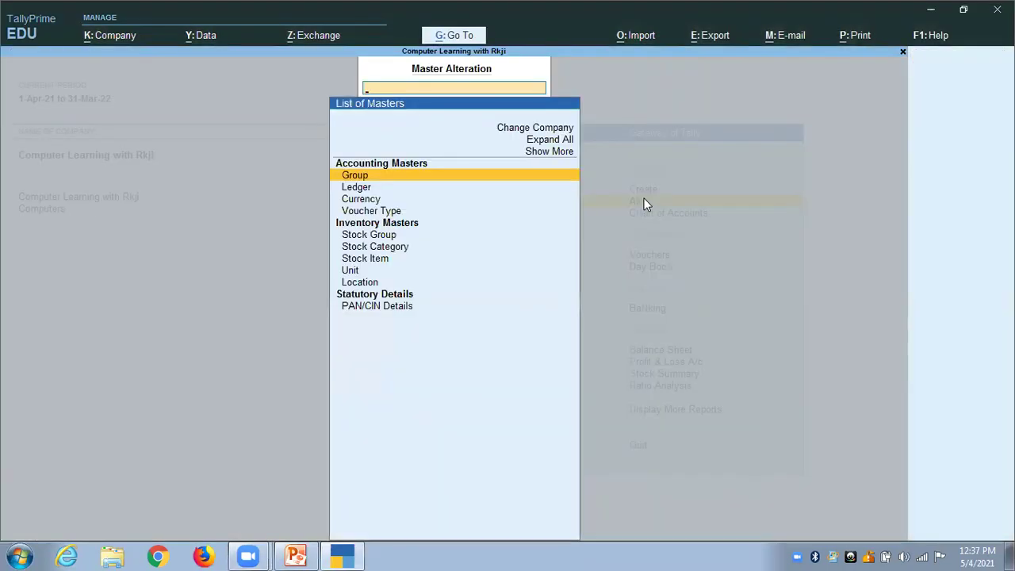
key(Escape)
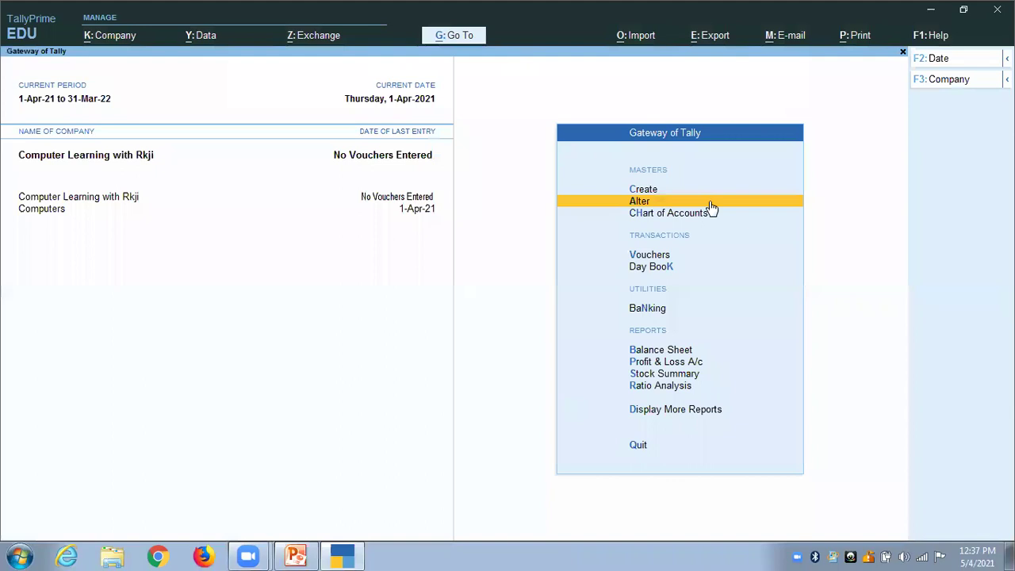
Open voucher entry from the Transactions section of the Gateway of Tally
key(Down)
key(Down)
key(Down)
key(Up)
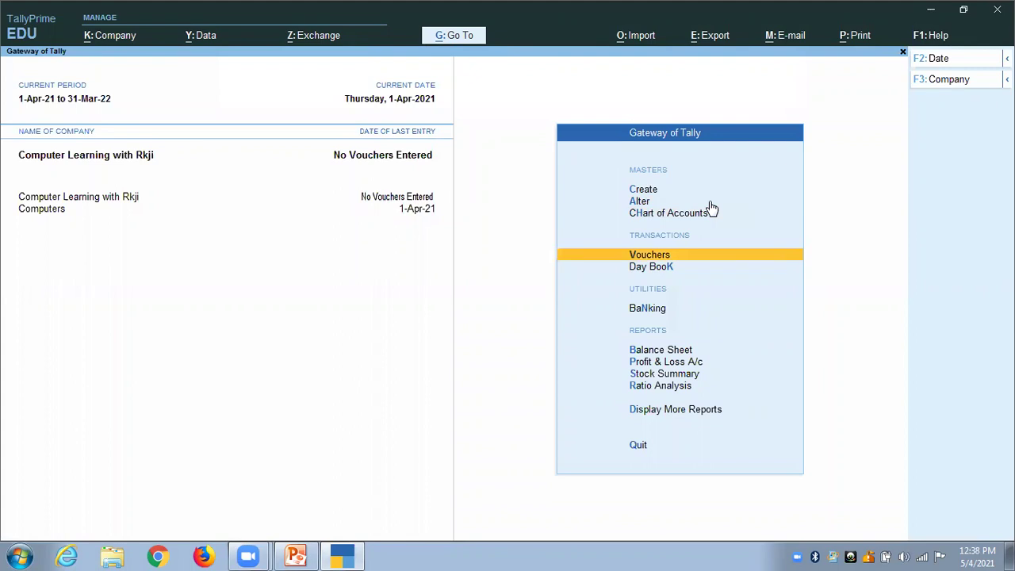
key(Return)
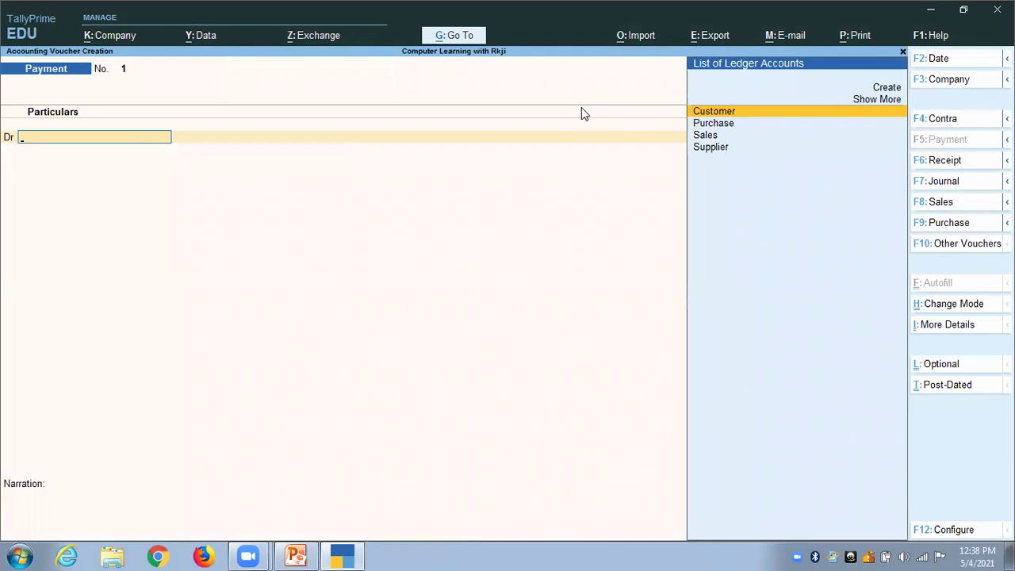
key(Escape)
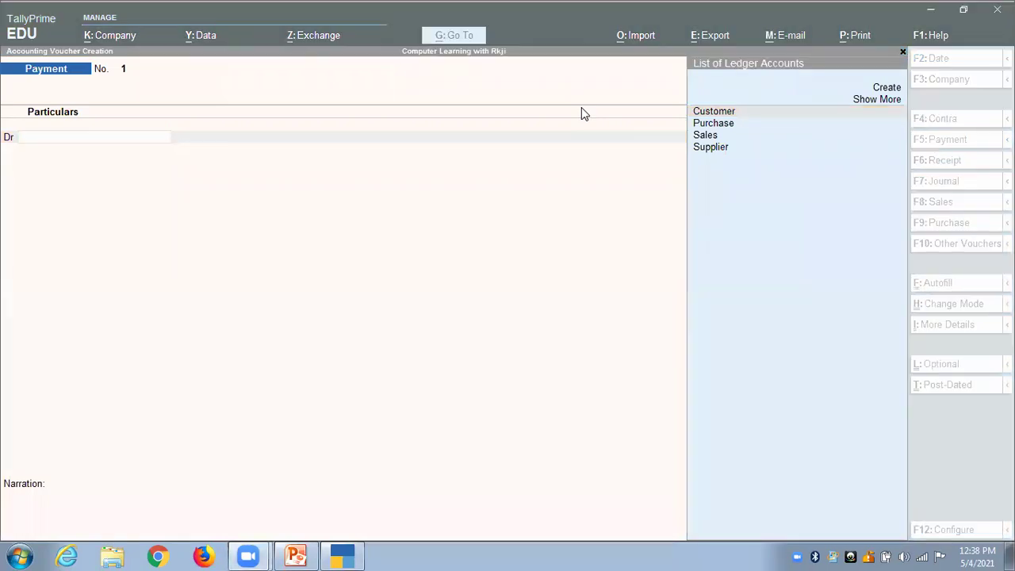
drag(156, 256, 46, 78)
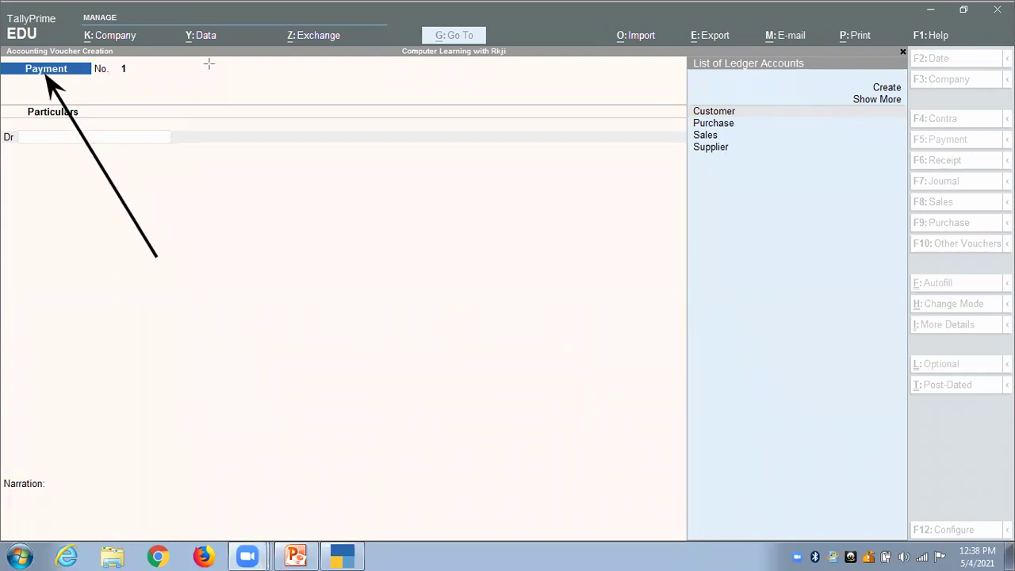
key(ctrl+z)
mouse_move(456, 212)
mouse_down()
mouse_move(541, 245)
mouse_move(789, 256)
mouse_move(912, 244)
mouse_up()
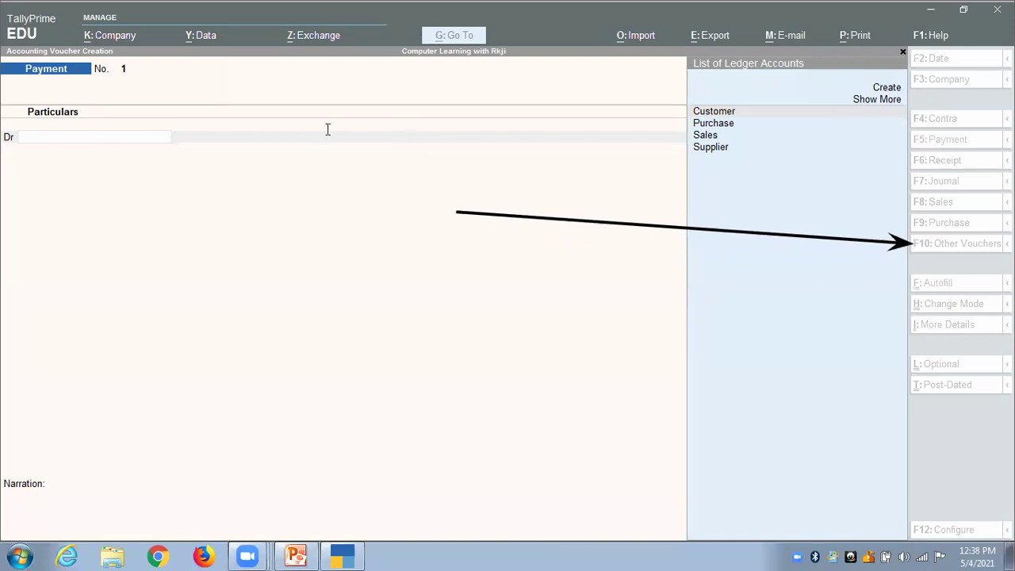
click(226, 250)
text(f10)
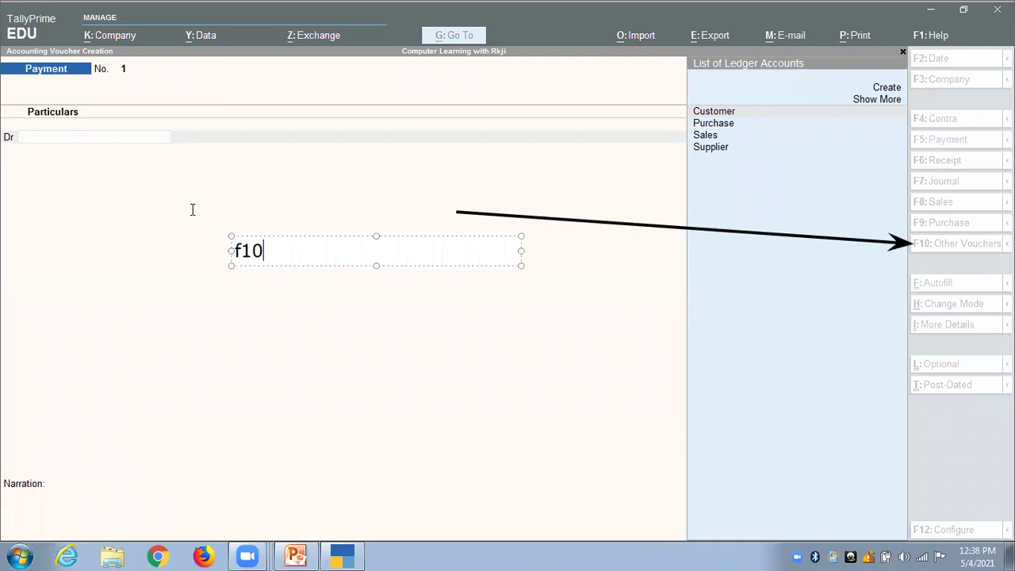
click(227, 107)
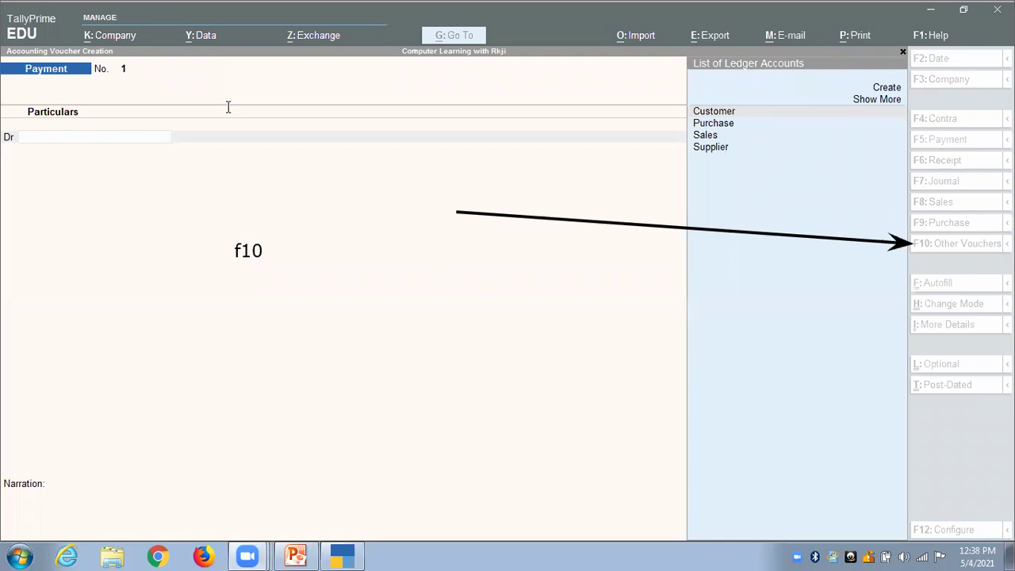
Change the voucher being created from Payment to the Purchase Order type under Order Vouchers
click(941, 253)
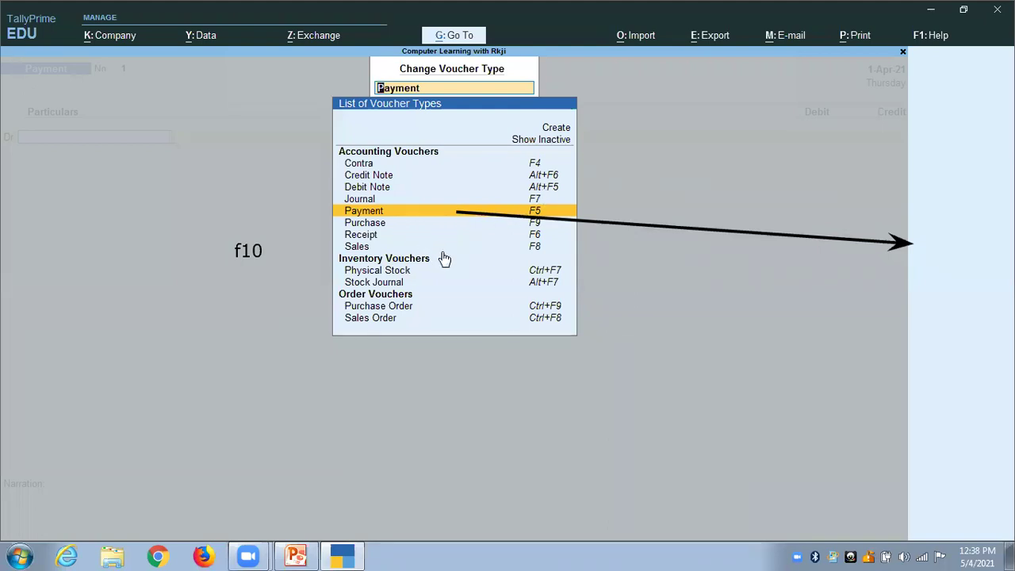
key(Down)
key(Down)
key(Down)
key(Down)
key(Down)
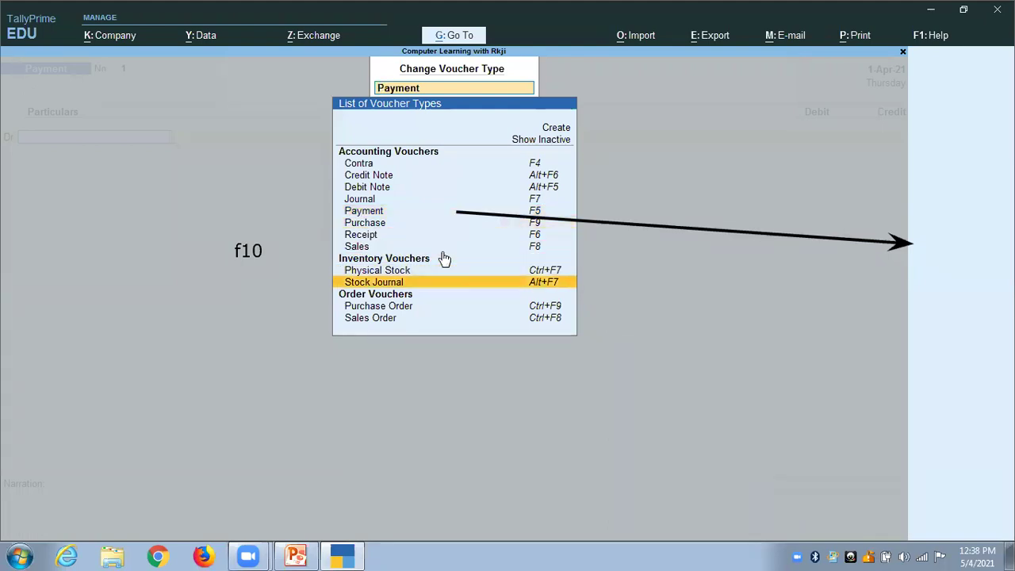
key(Down)
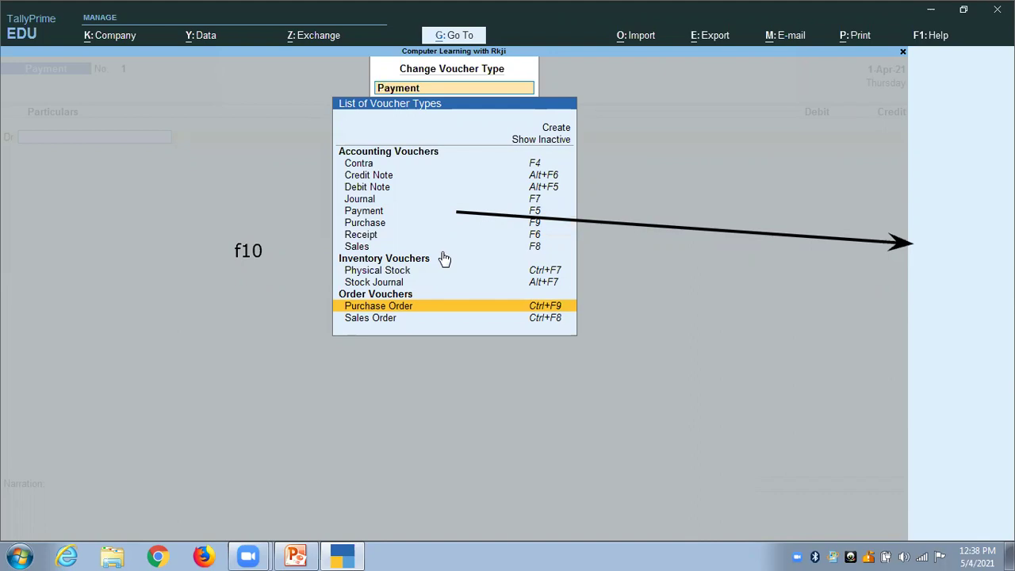
key(Return)
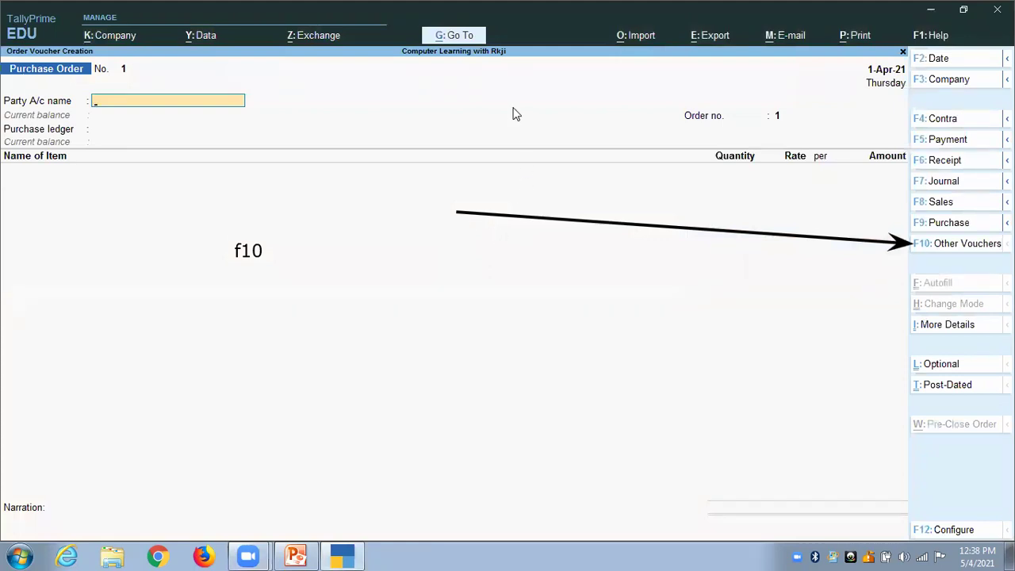
key(F10)
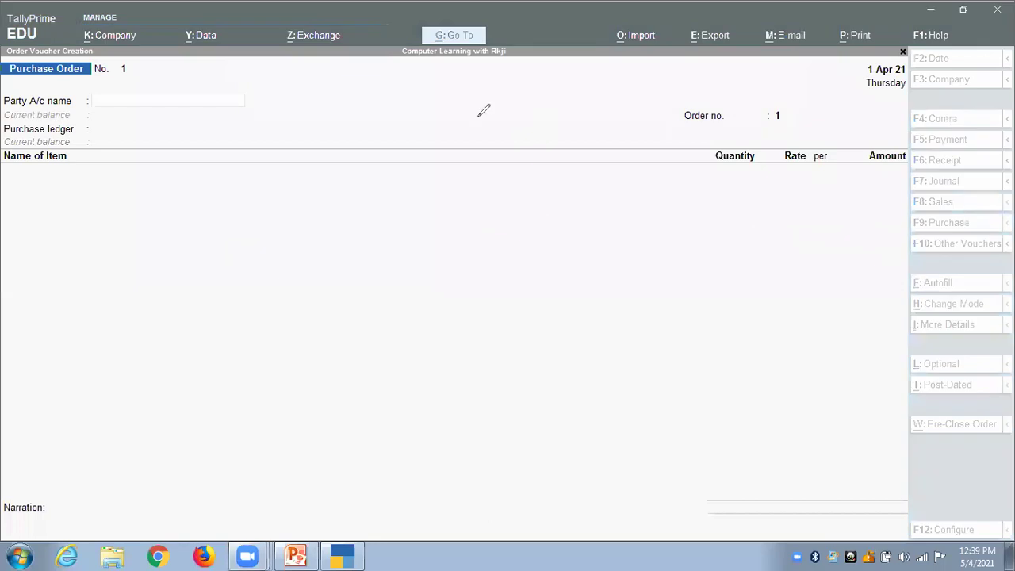
drag(144, 256, 54, 74)
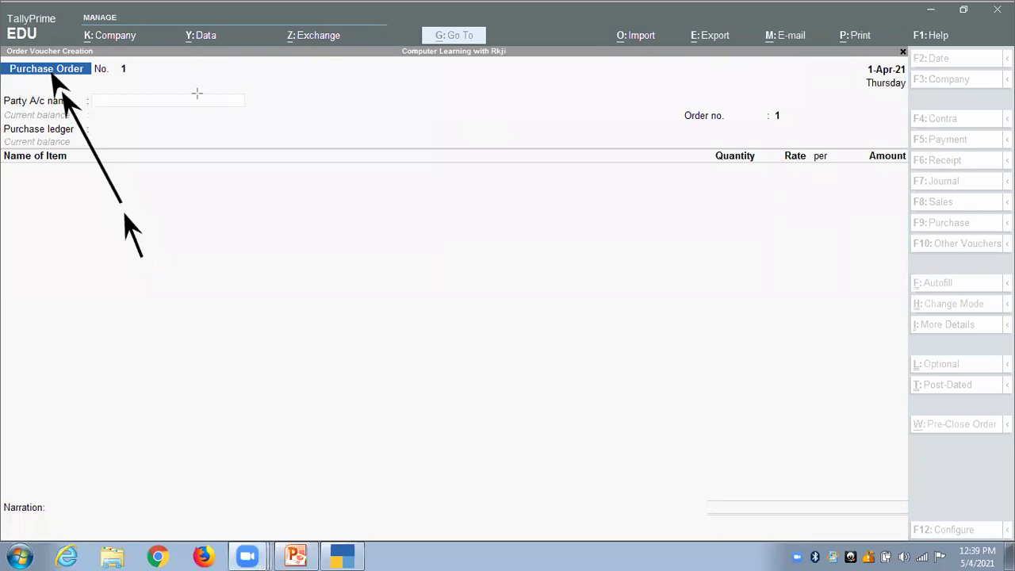
key(e)
drag(88, 102, 155, 80)
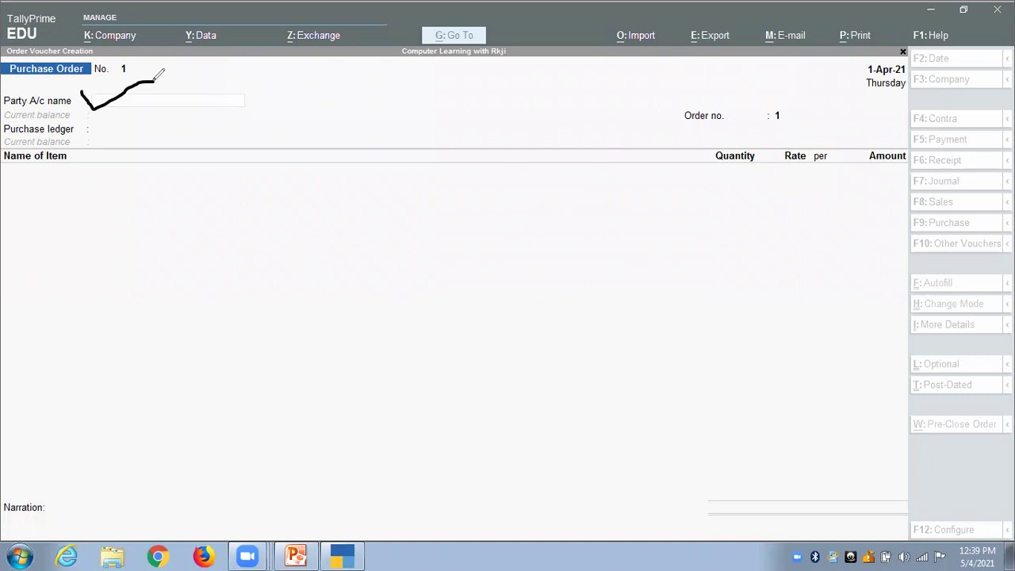
drag(95, 139, 133, 125)
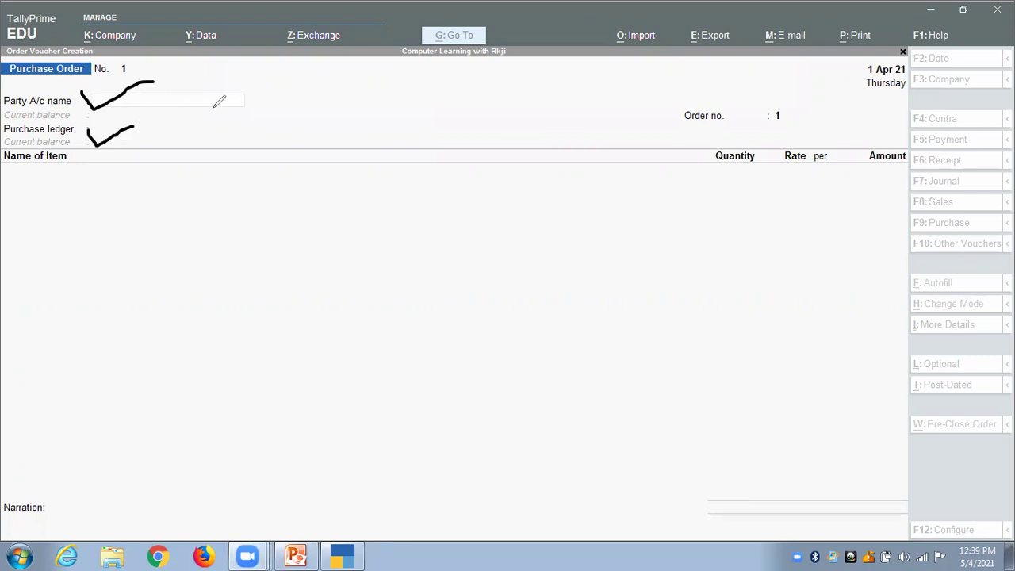
key(e)
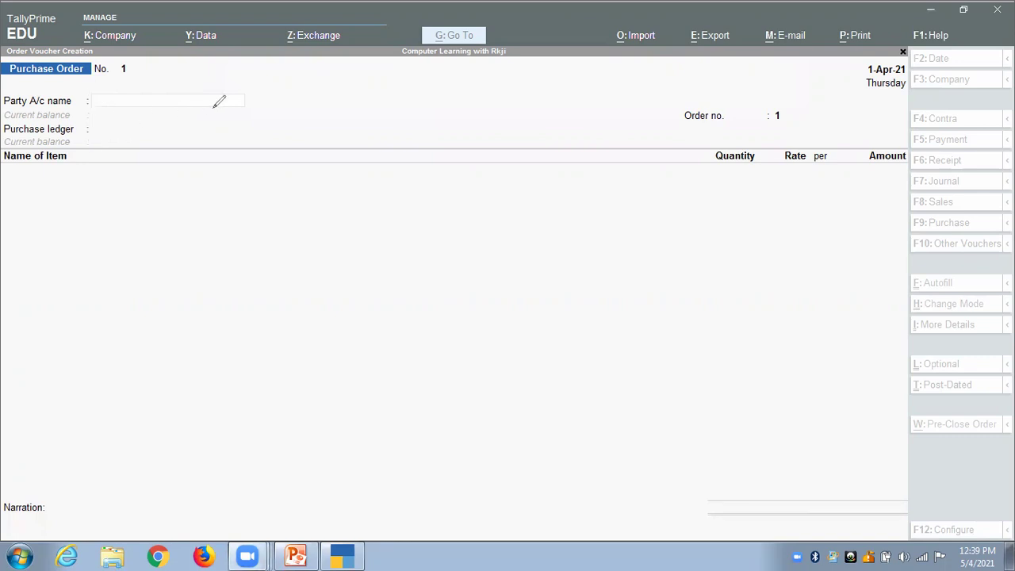
key(Escape)
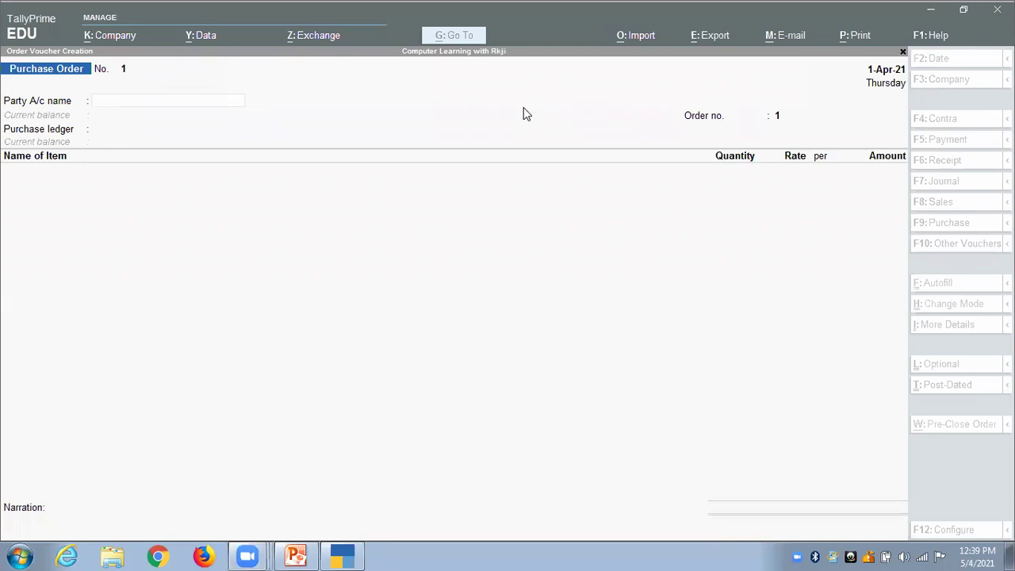
drag(670, 118, 818, 138)
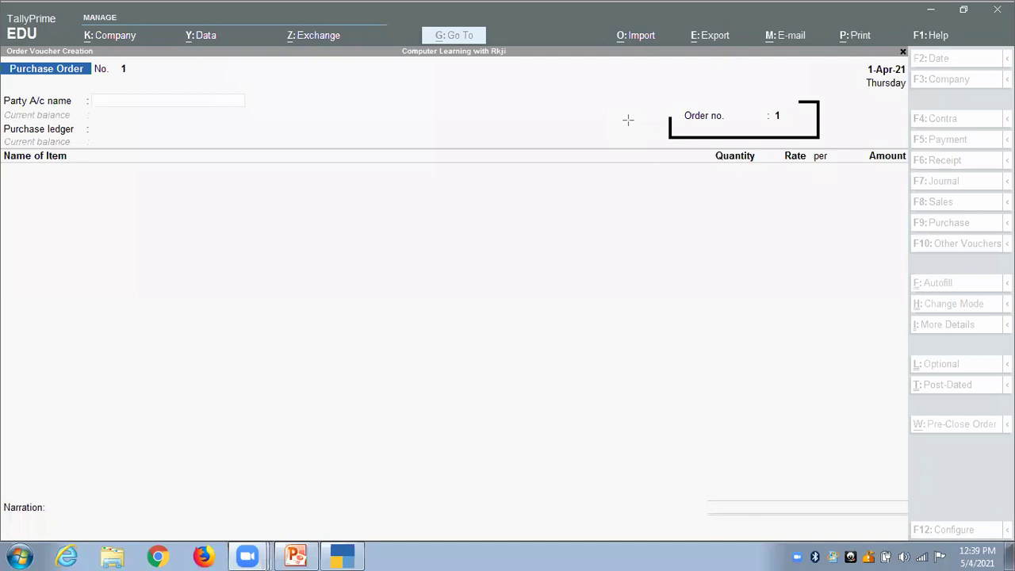
drag(830, 200, 875, 87)
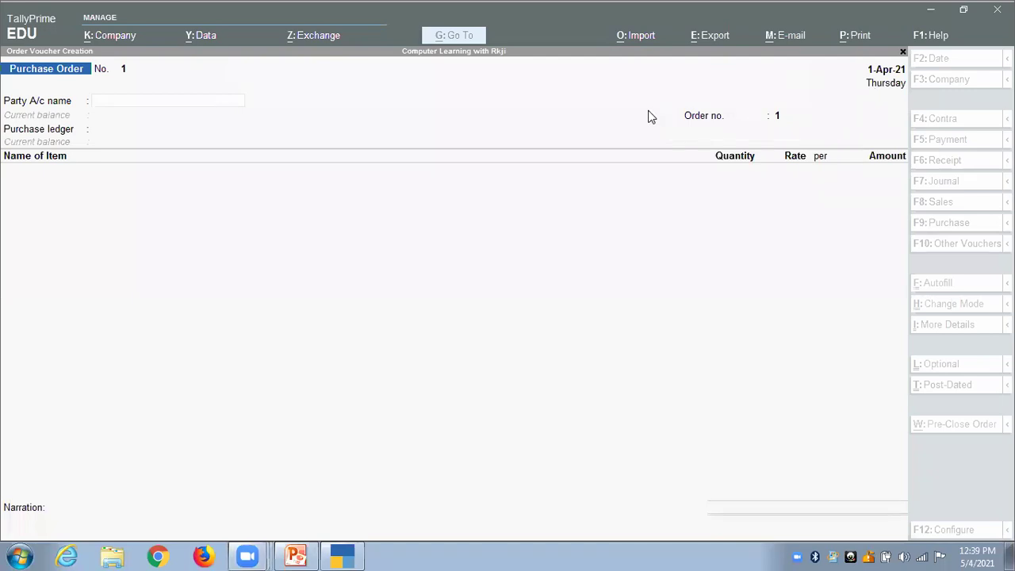
Select the Supplier ledger as the party account of the purchase order
click(177, 104)
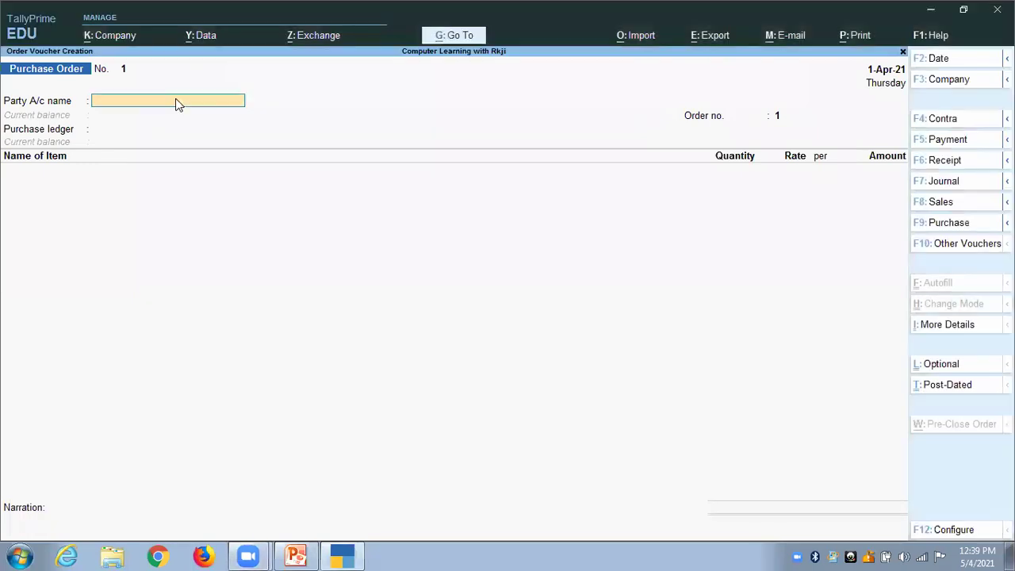
click(177, 104)
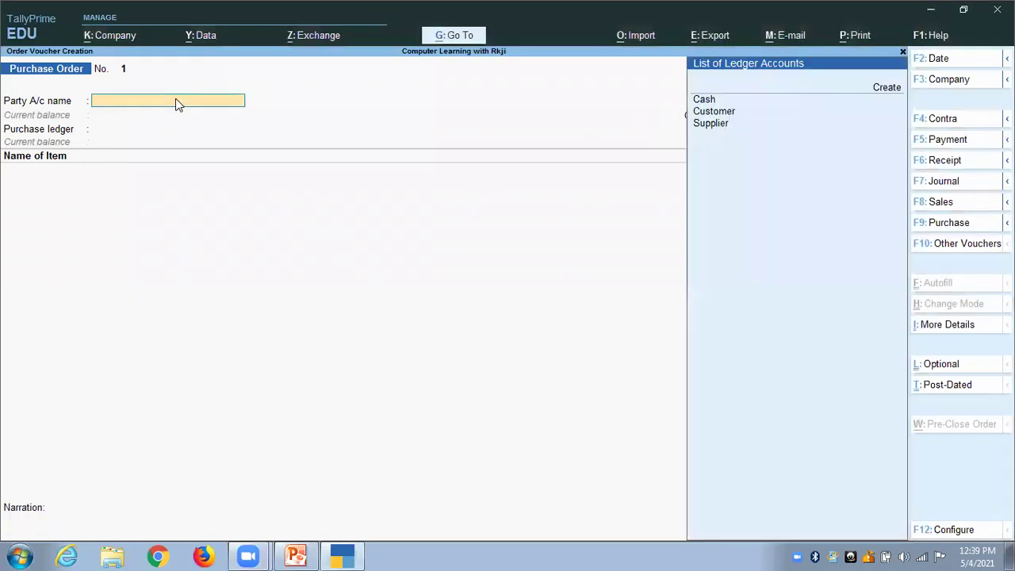
key(Down)
key(Down)
key(Down)
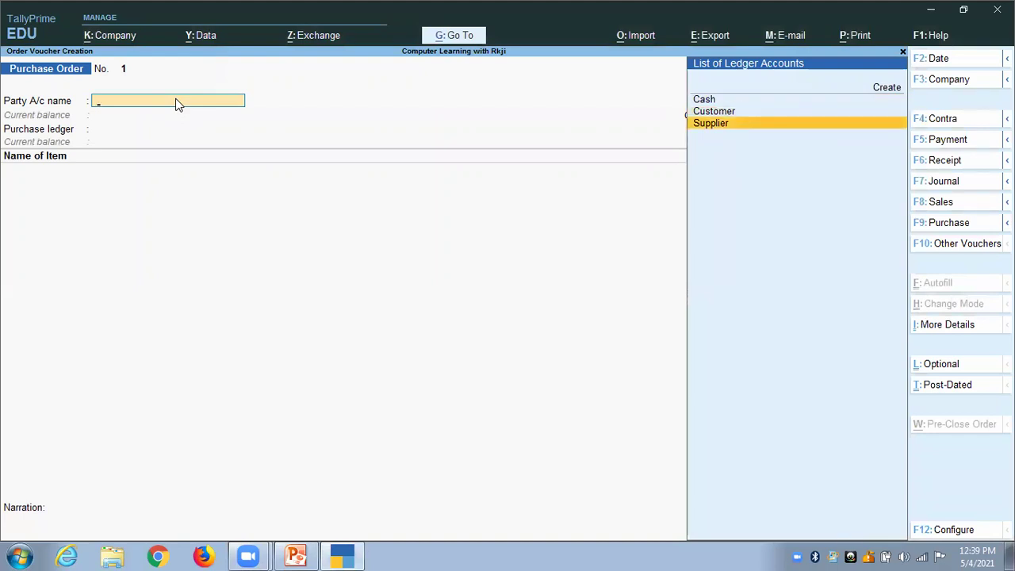
key(Return)
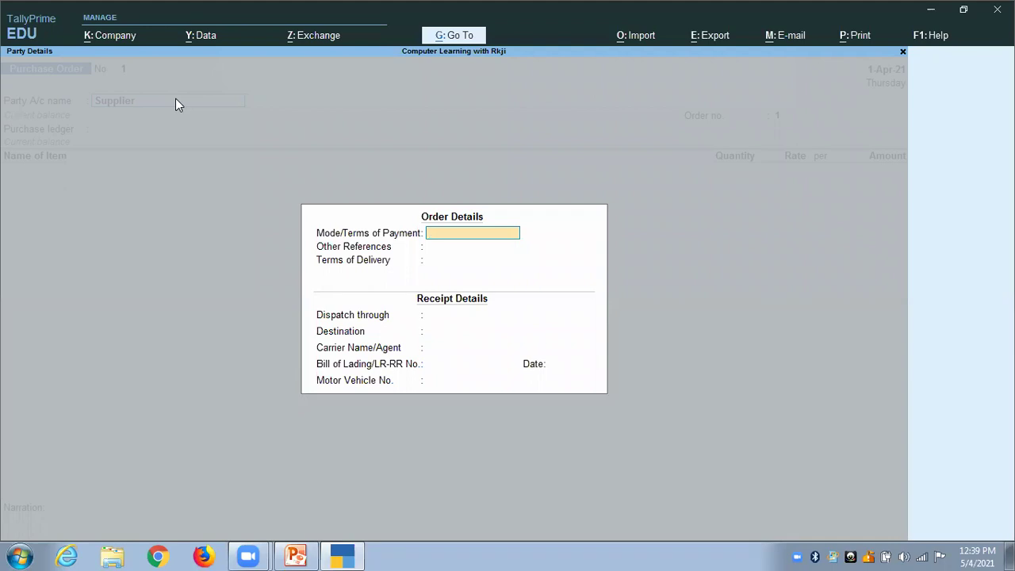
Leave all Order Details and Receipt Details fields of the Supplier's purchase order blank and accept them
key(Return)
key(Return)
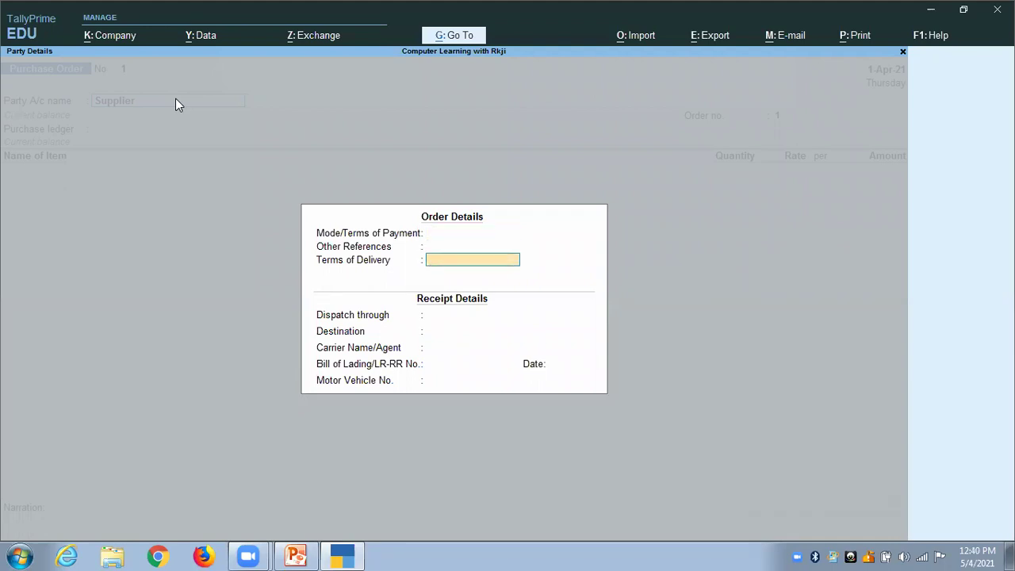
key(Return)
key(Return)
key(Return)
key(Return)
key(Return)
key(Return)
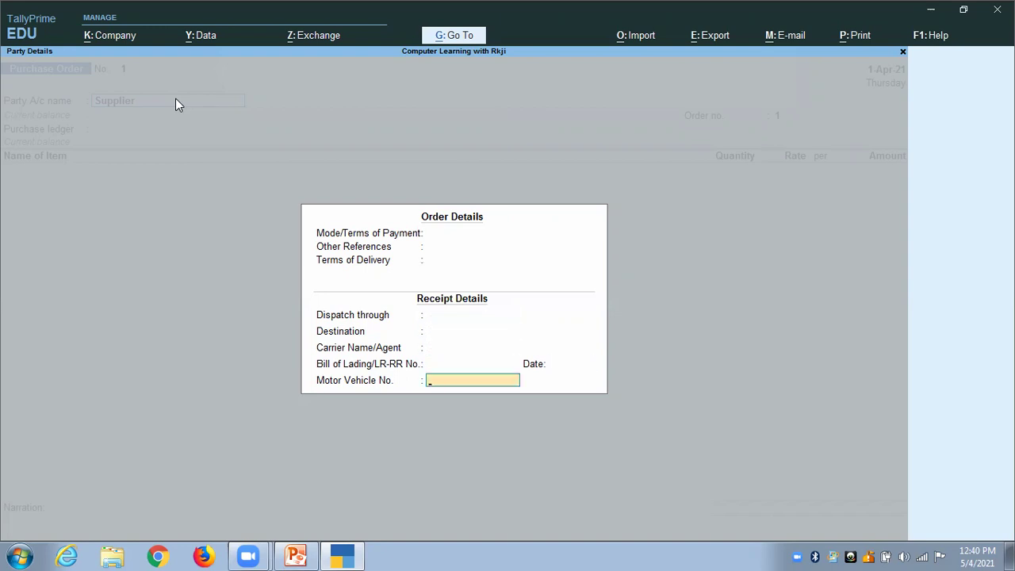
key(Return)
Set the supplier's state to Delhi, leave the address blank, and accept the party details with India as country
key(Return)
key(Return)
key(Return)
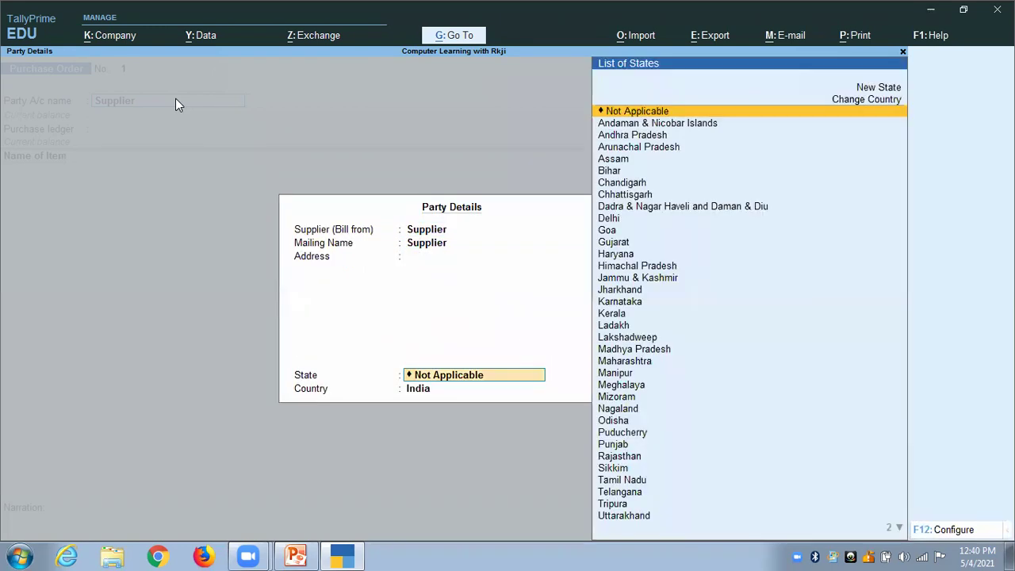
text(D)
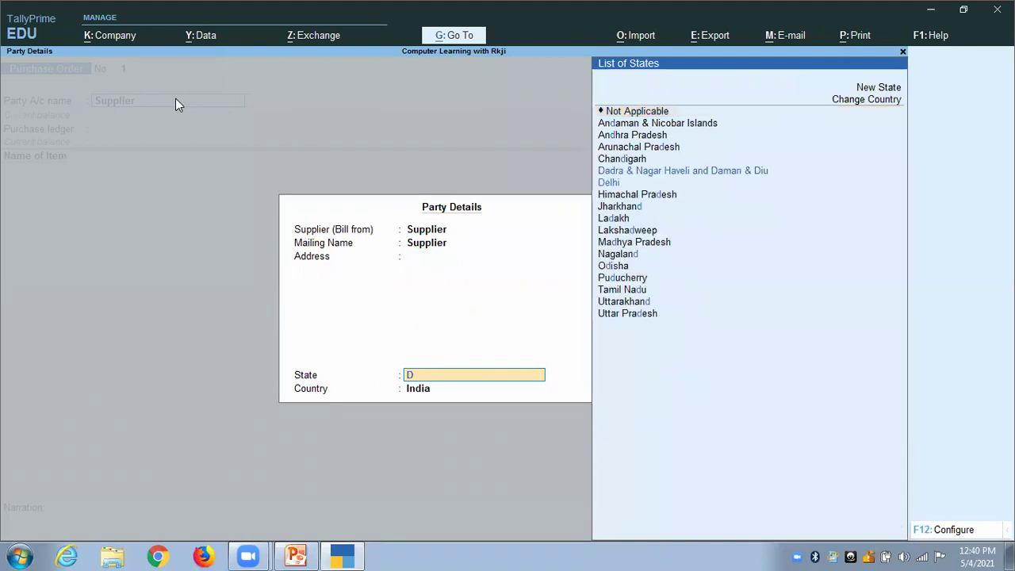
text(e)
key(Return)
key(Return)
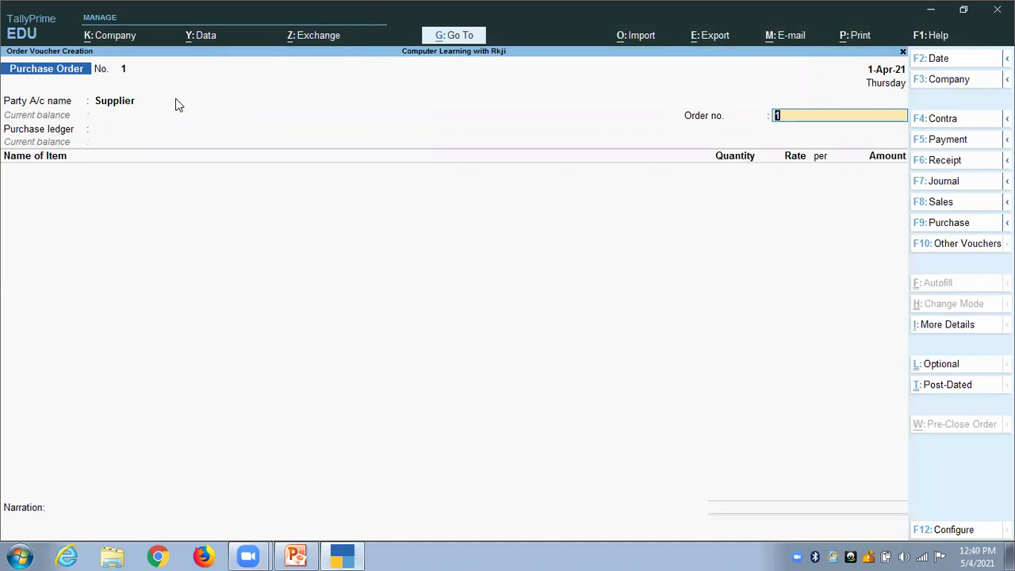
Keep order number 1, use Purchase as the purchase ledger, and choose Desktop as the first stock item
key(Return)
key(Return)
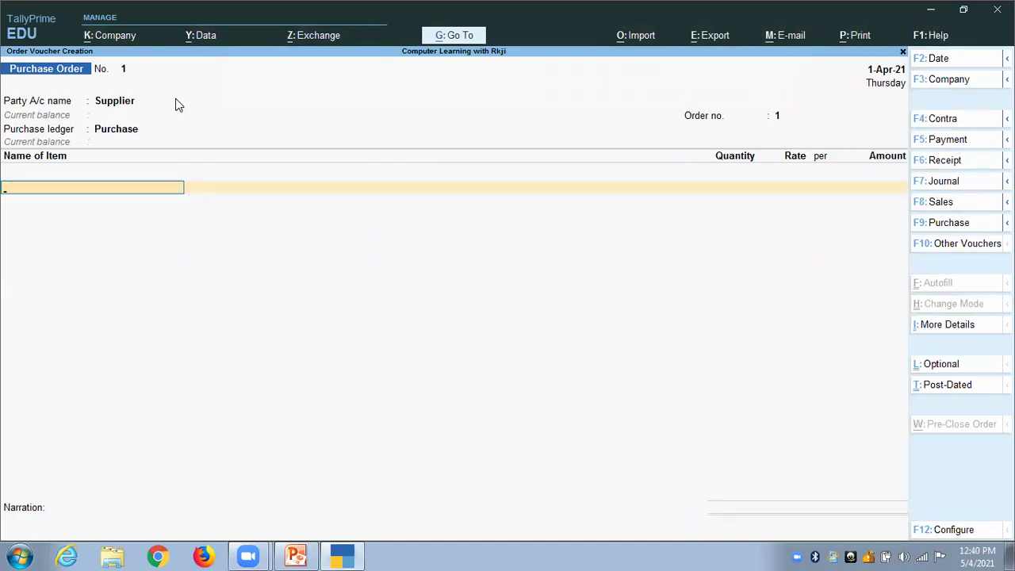
key(Down)
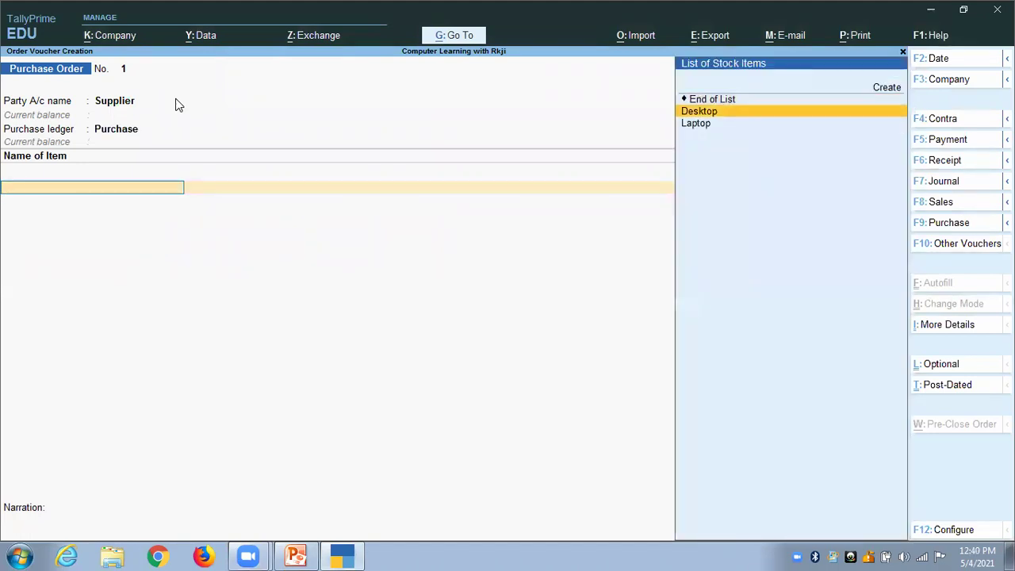
key(Return)
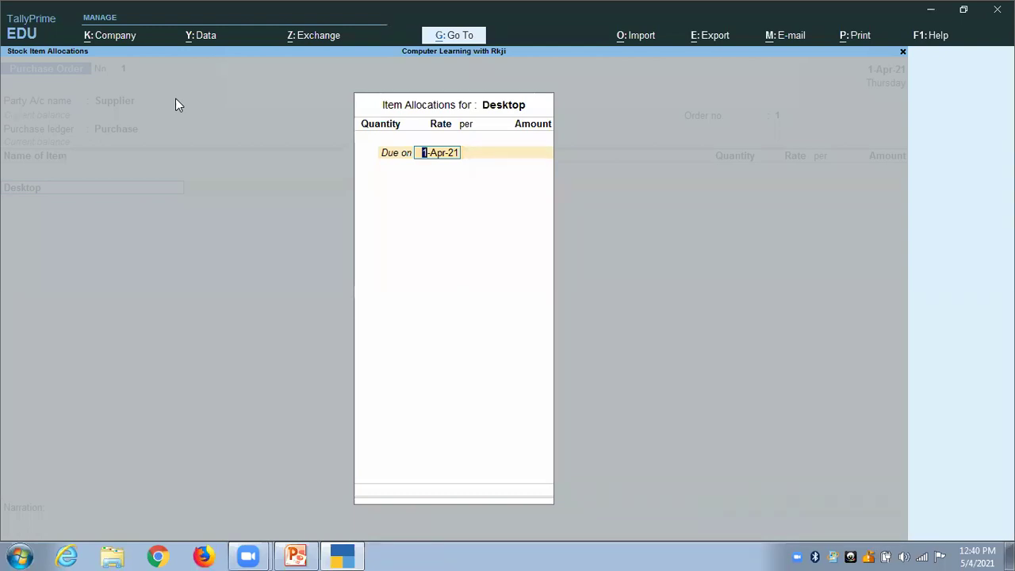
Allocate 10 pcs of Desktop at a rate of 2,500 per piece, due on 1-Apr-21
key(Return)
text(10)
key(Return)
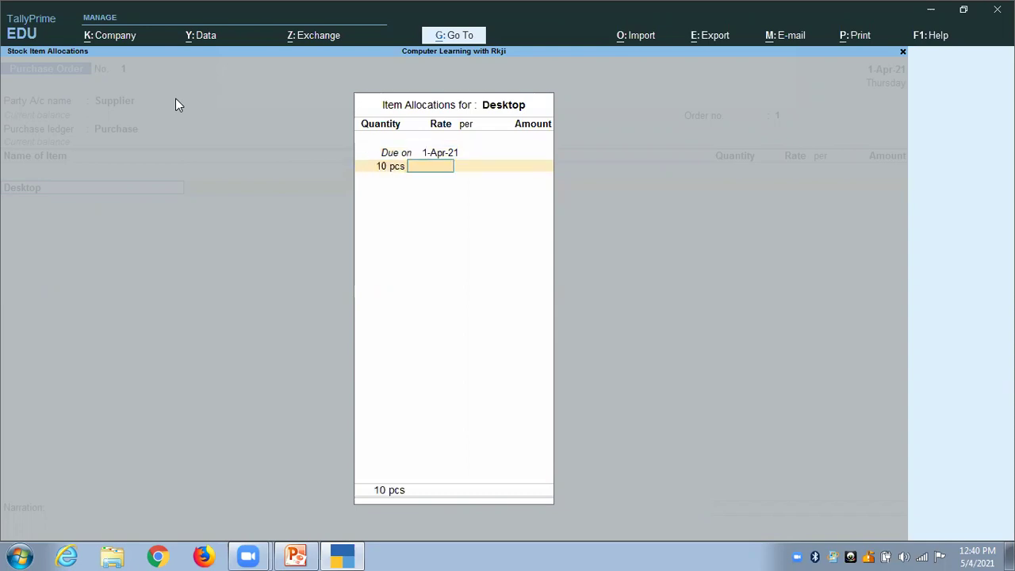
text(2500)
key(Return)
key(Return)
key(Return)
key(Return)
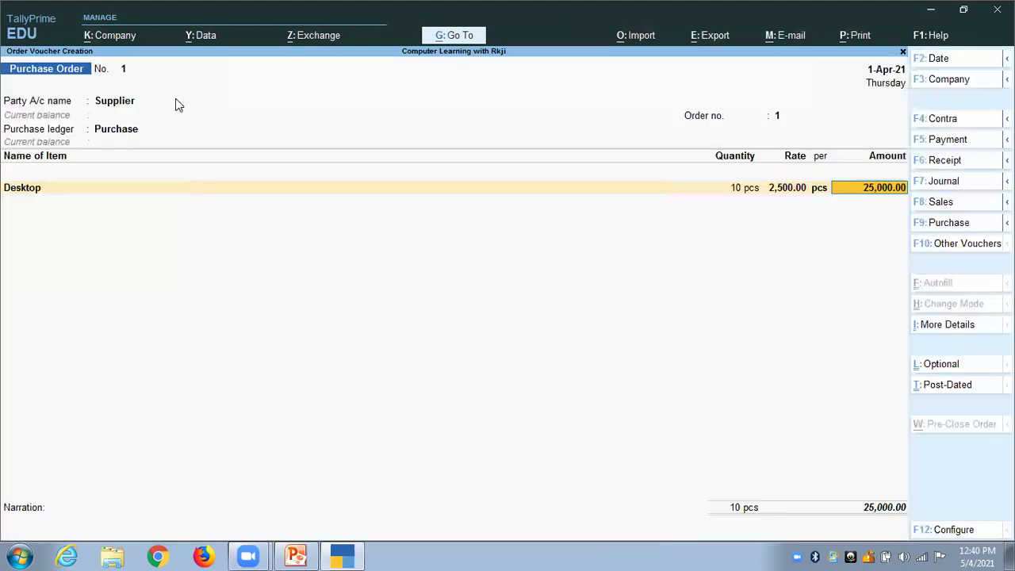
key(Return)
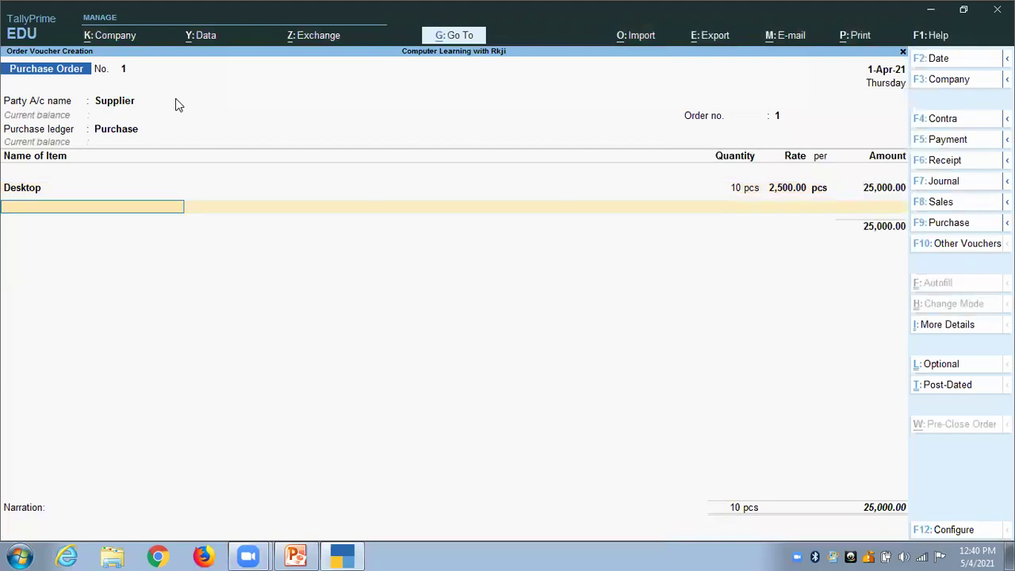
Add Laptop as the second item with 5 pcs at a rate of 7,500 per piece, due on 1-Apr-21
text(l)
key(Return)
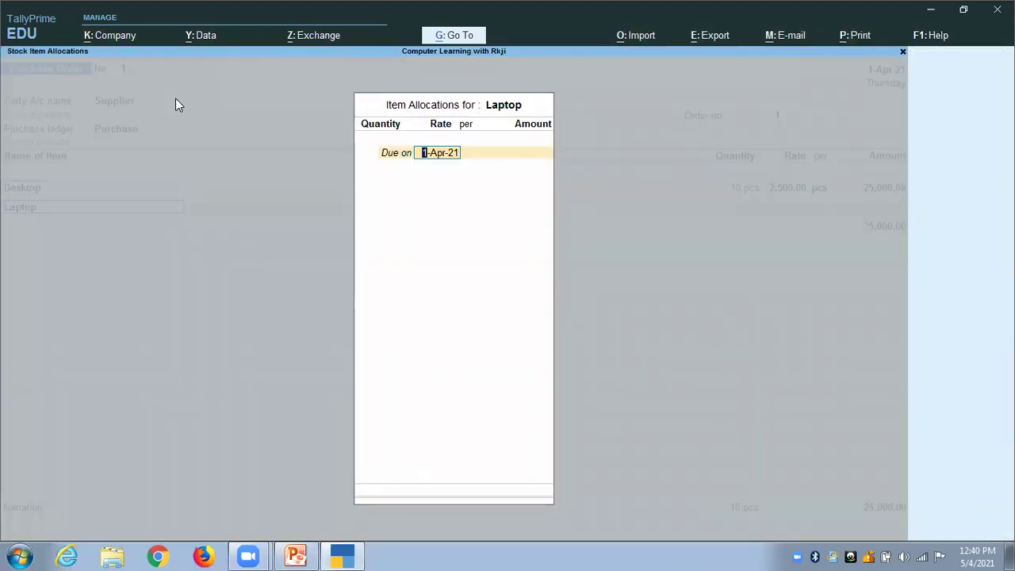
key(Return)
text(5)
key(Return)
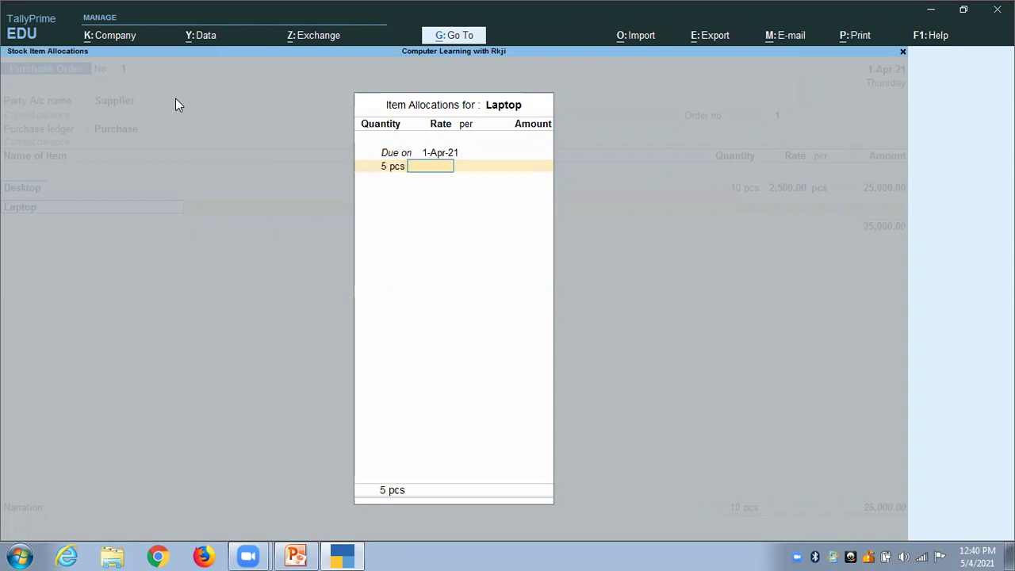
text(7500)
key(Return)
key(Return)
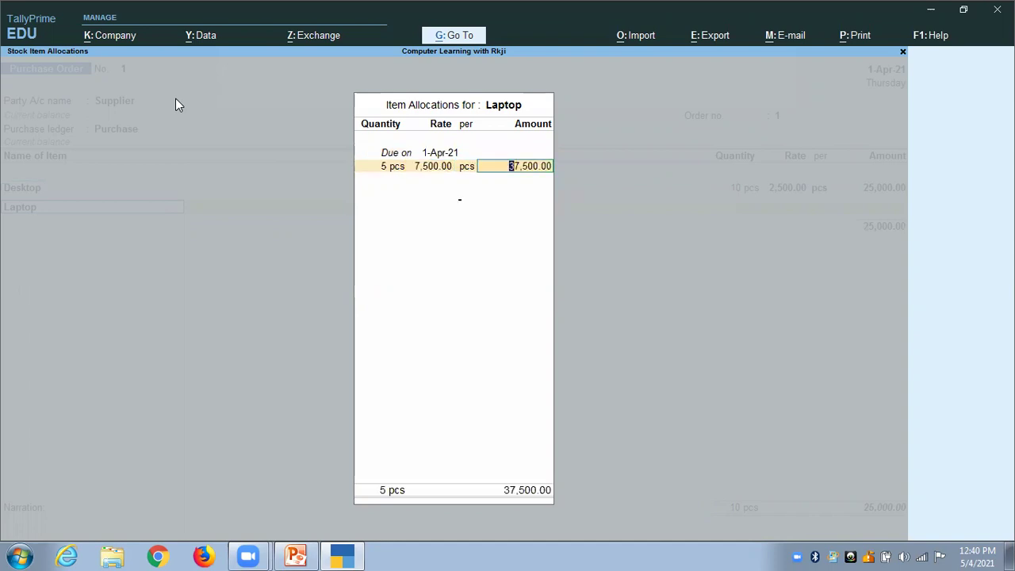
key(Return)
key(Return)
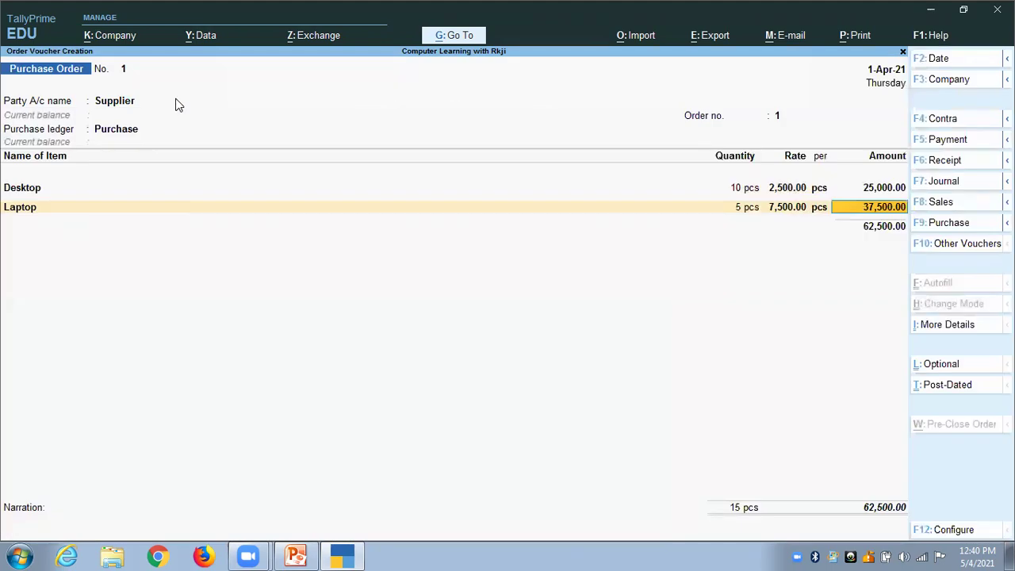
key(Return)
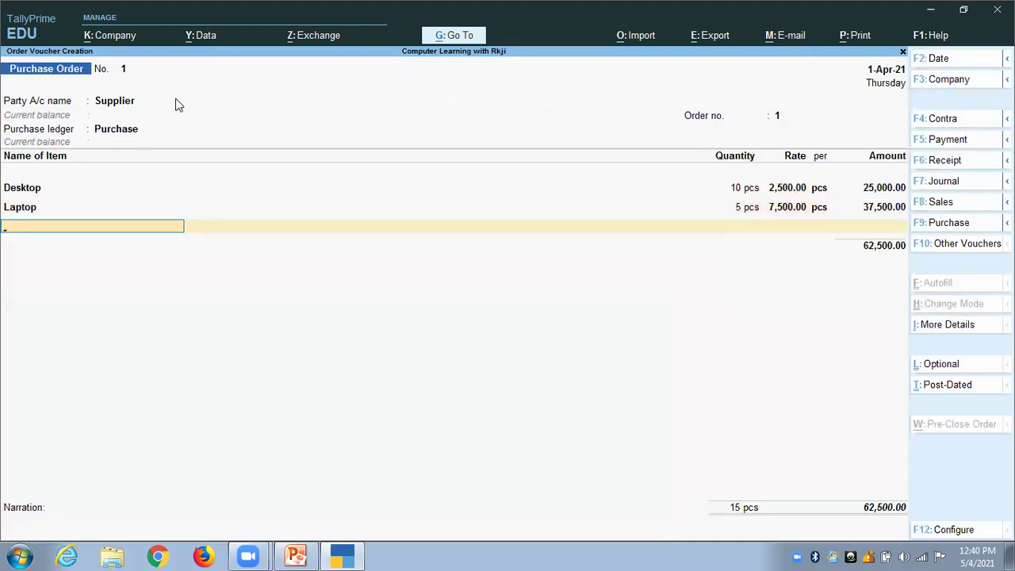
End the item list, leave the narration blank, and accept the purchase order voucher
key(Return)
key(Return)
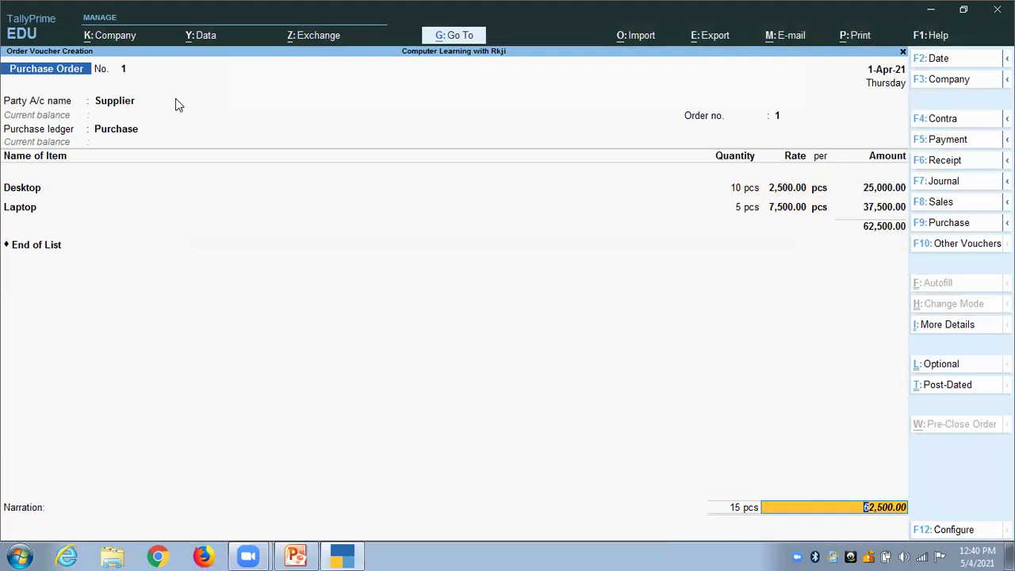
key(Return)
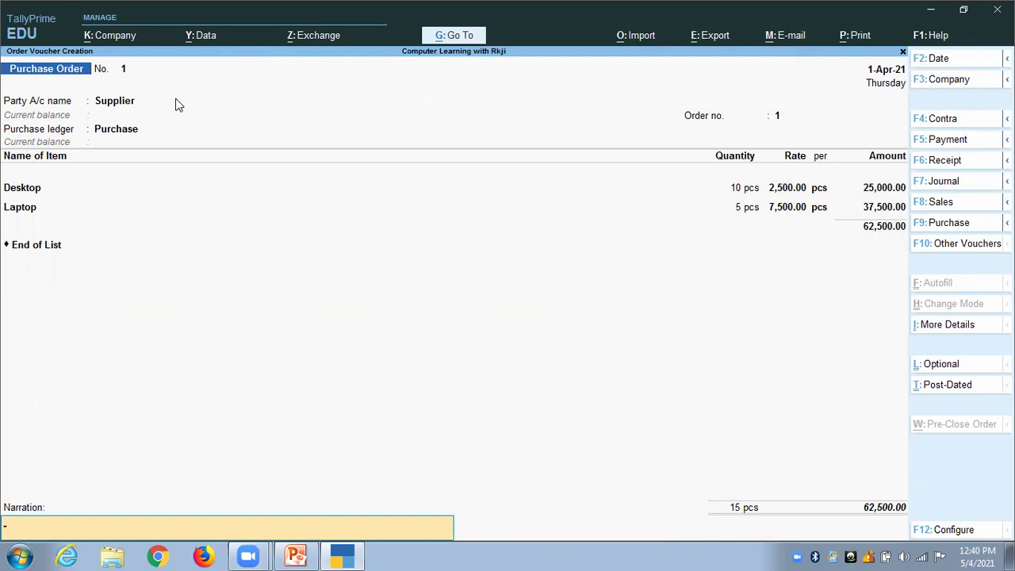
key(Return)
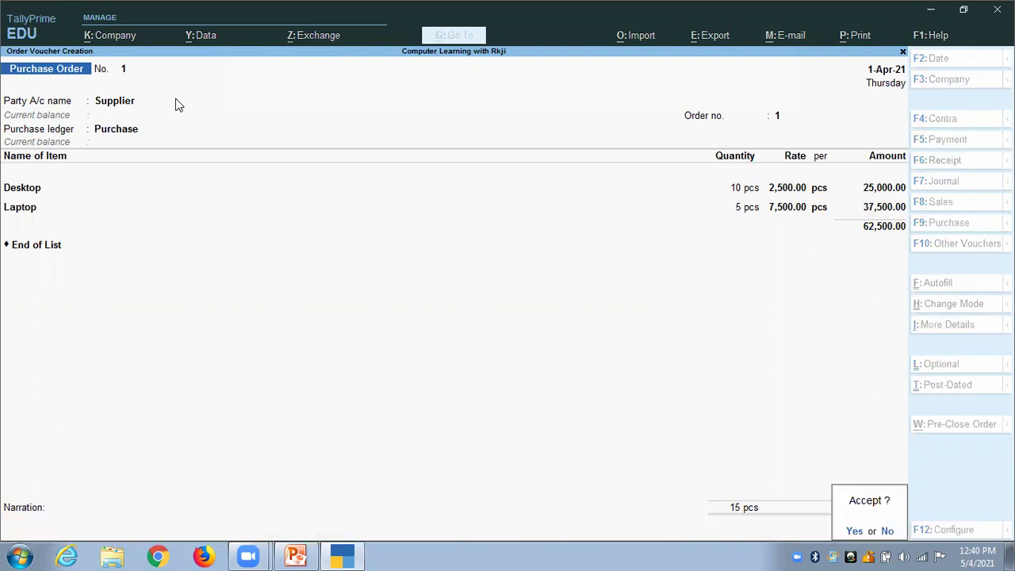
key(Return)
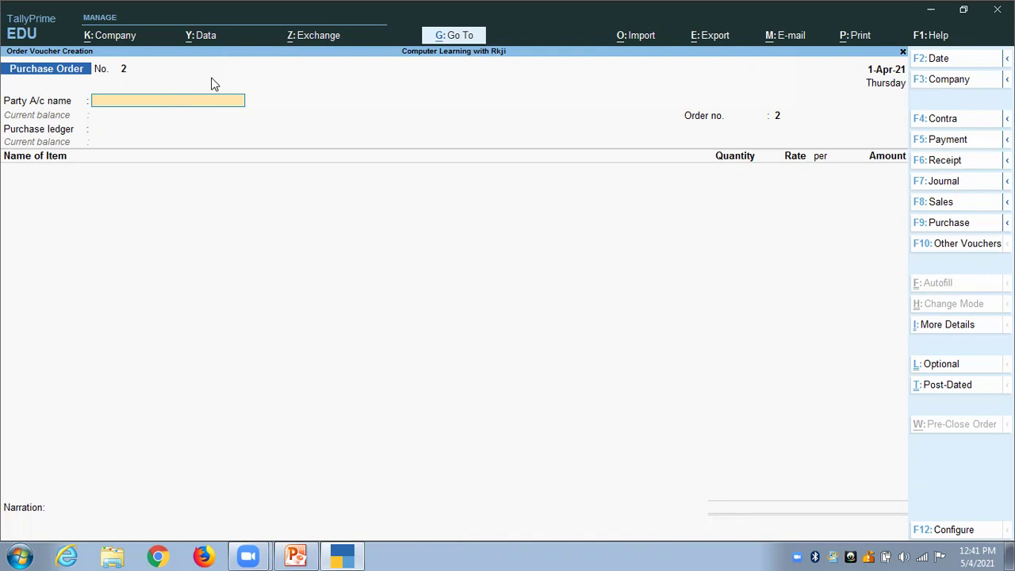
key(Escape)
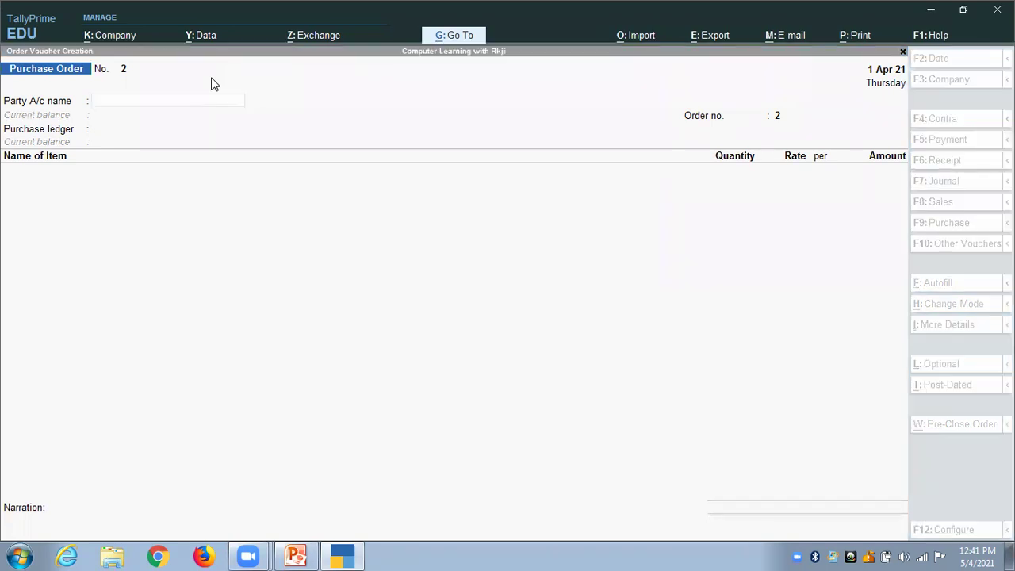
mouse_move(296, 243)
mouse_down()
mouse_move(303, 321)
mouse_move(340, 230)
mouse_up()
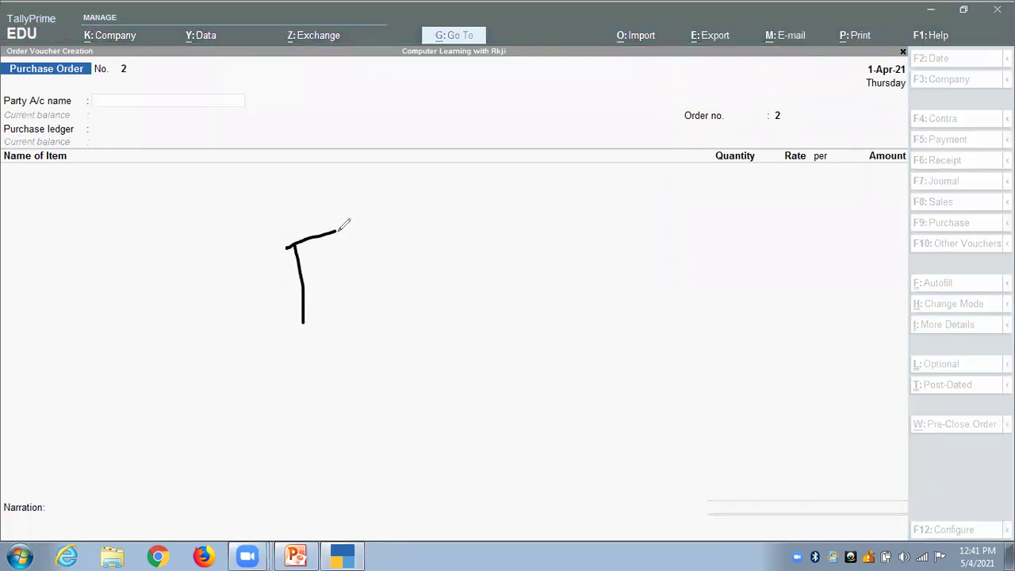
drag(284, 270, 336, 266)
mouse_move(401, 236)
mouse_down()
mouse_move(387, 243)
mouse_move(415, 226)
mouse_move(401, 236)
mouse_up()
mouse_move(281, 328)
mouse_down()
mouse_move(353, 339)
mouse_move(321, 176)
mouse_move(351, 344)
mouse_up()
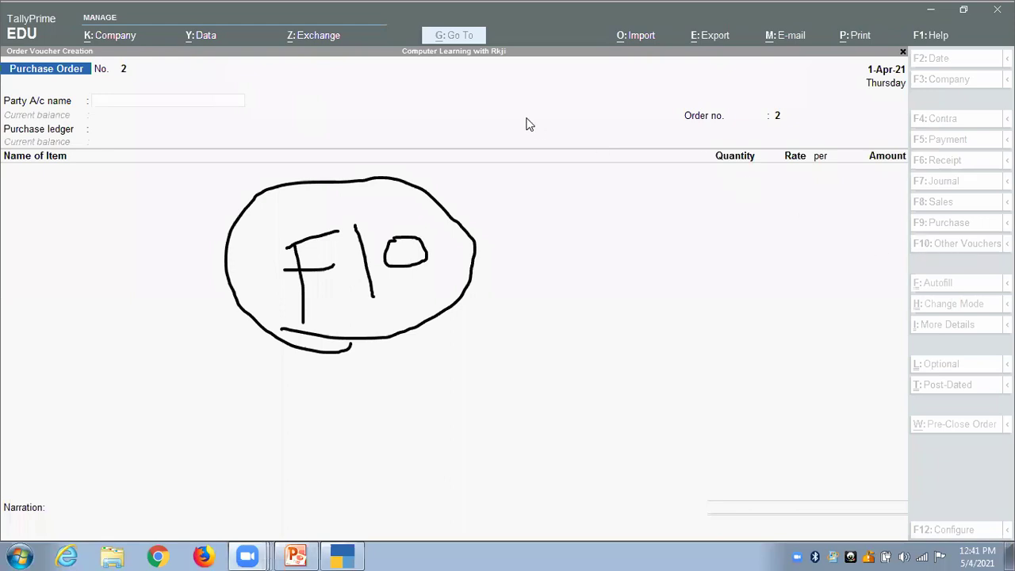
drag(638, 255, 902, 246)
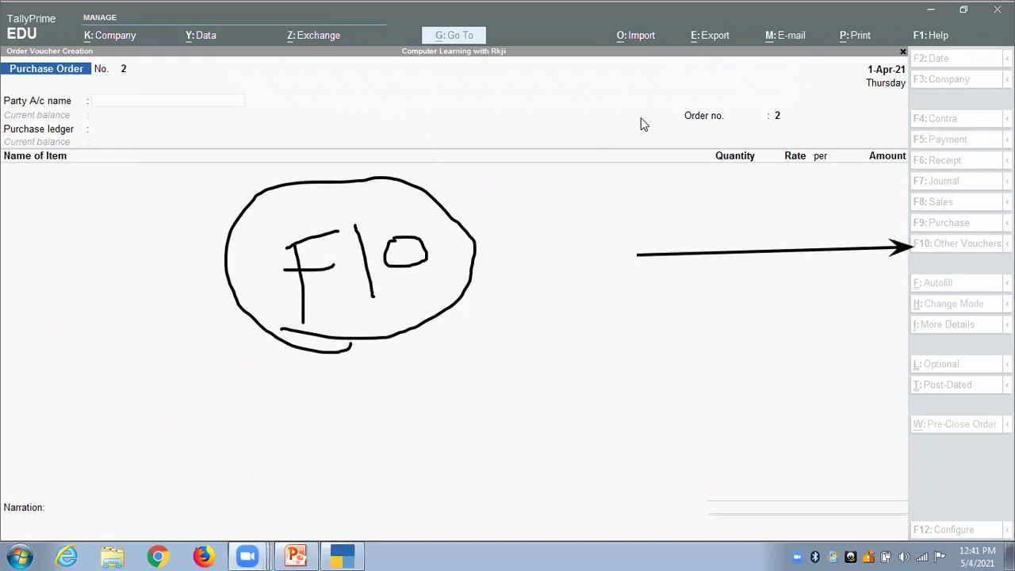
key(Escape)
Change the voucher type to Sales Order under Order Vouchers and select Customer as its party account
click(938, 245)
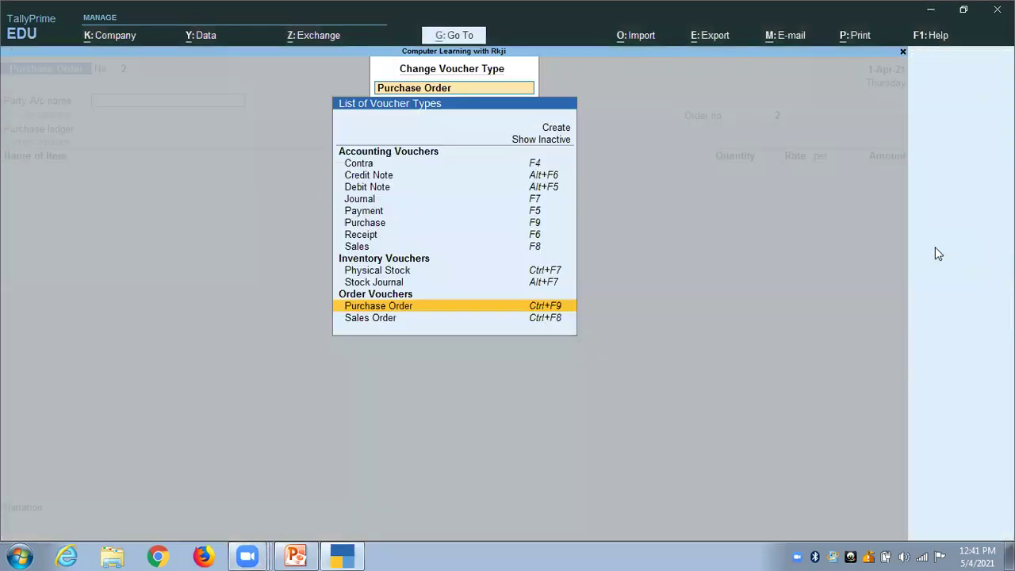
click(464, 320)
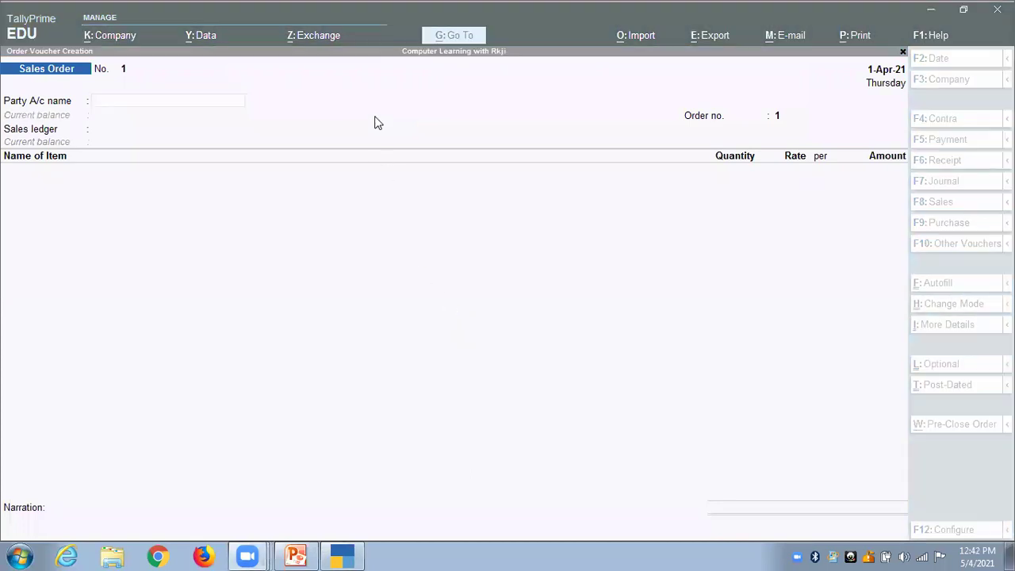
click(132, 106)
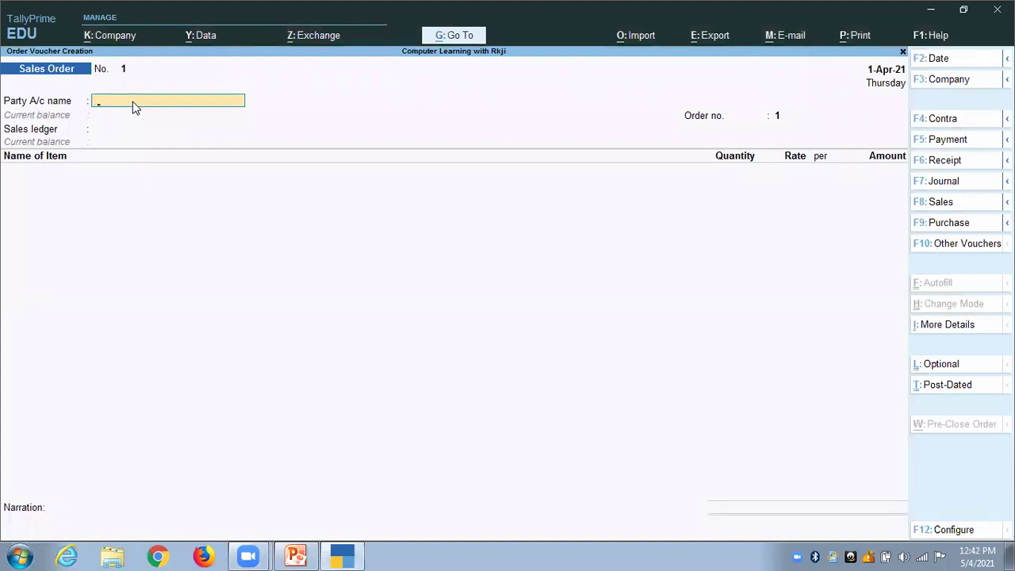
click(133, 107)
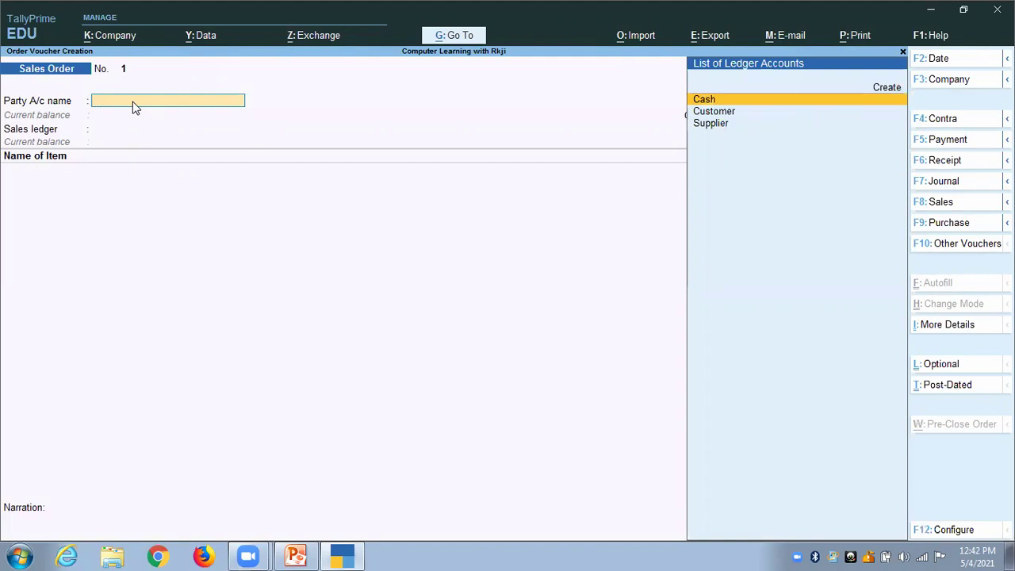
key(Down)
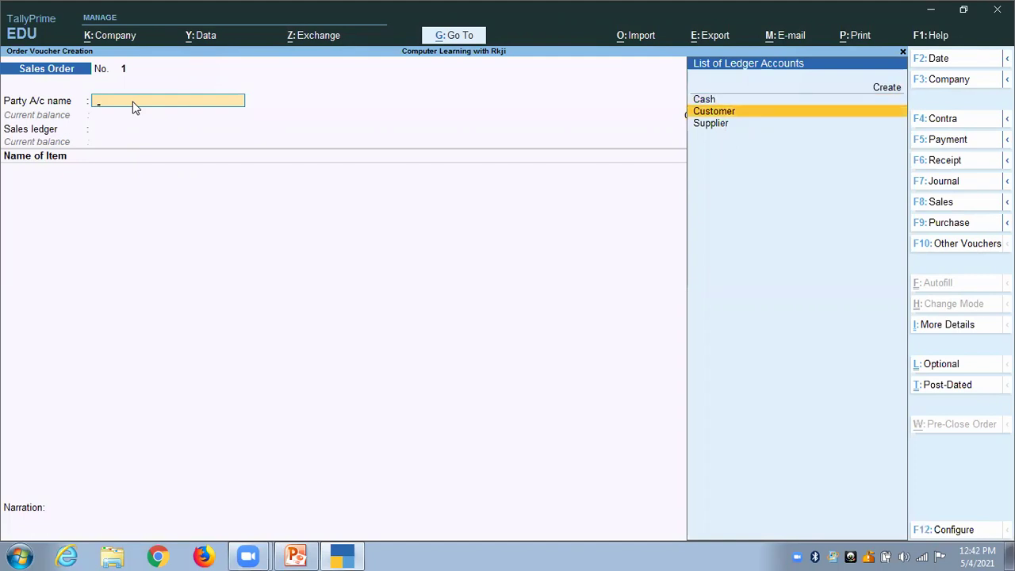
key(Return)
Leave the Order Details and Dispatch Details fields of the Customer's sales order blank
key(Return)
key(Return)
key(Return)
key(Return)
key(Return)
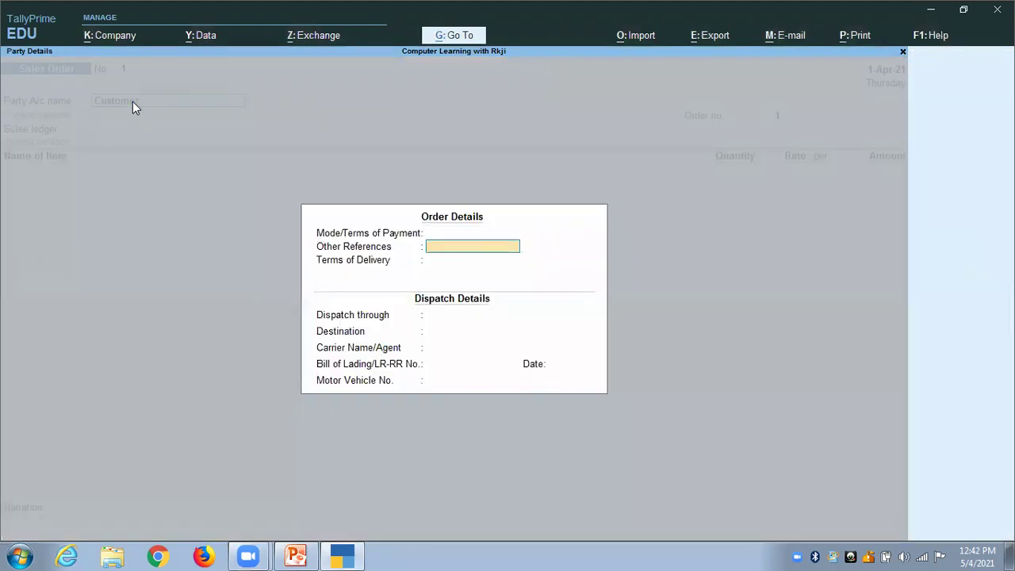
key(Return)
key(Return)
key(Return)
key(Return)
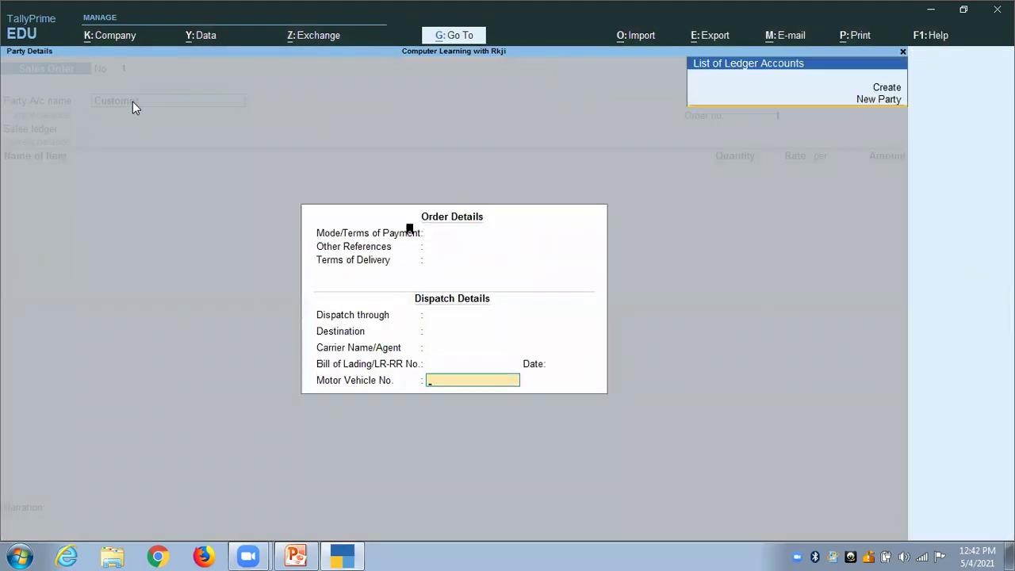
Accept the Customer's party details with the state as Not Applicable, and select Sales as the sales ledger
key(Return)
key(Return)
key(Return)
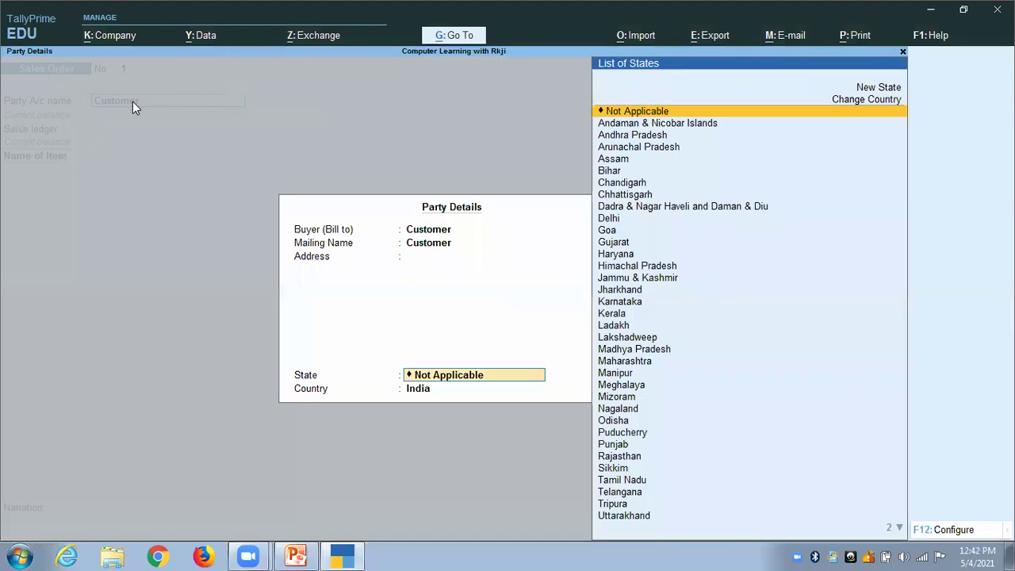
key(Return)
key(Return)
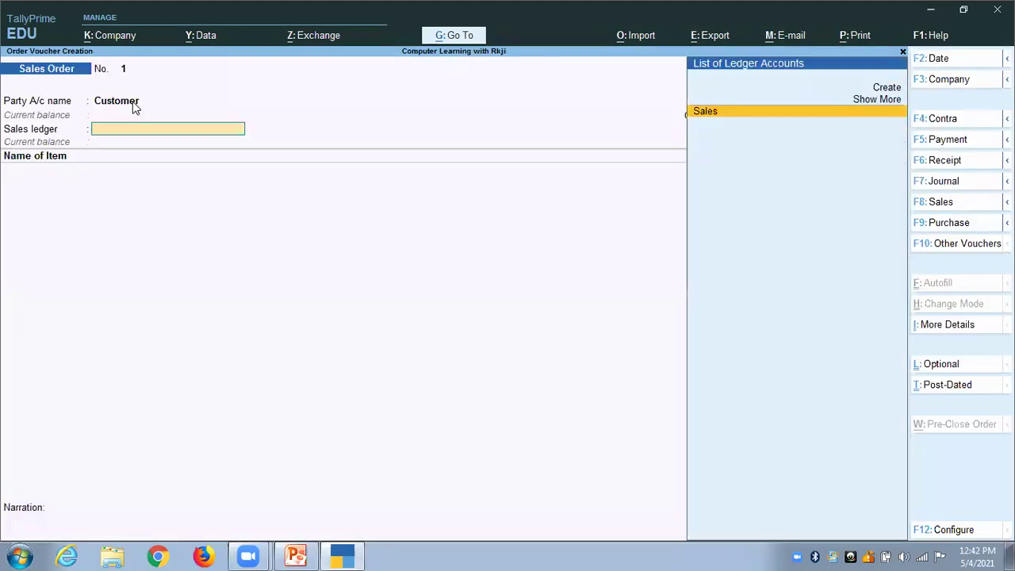
key(Return)
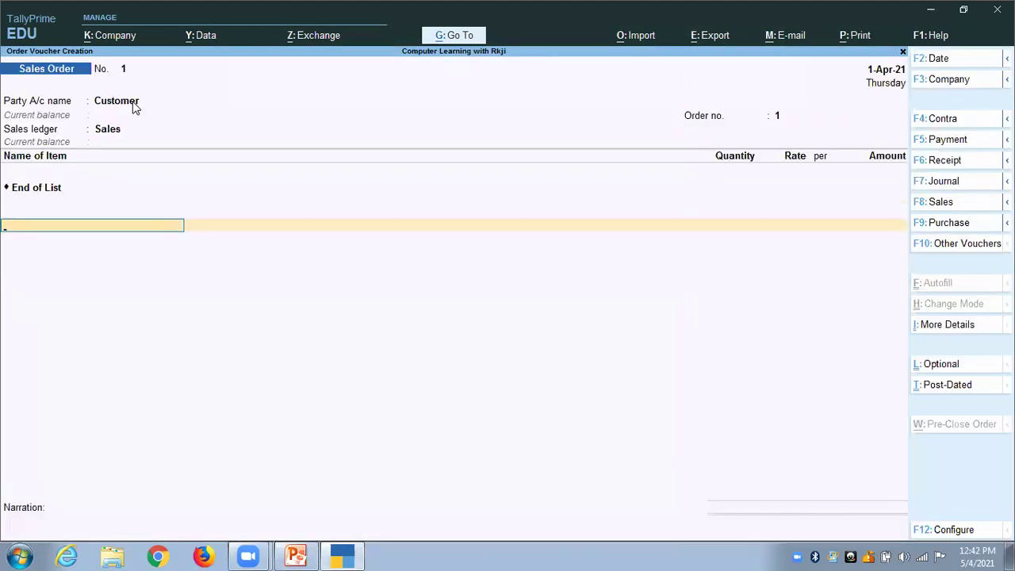
Add Desktop as the first item with 2 pcs at a rate of 9,000 per piece, due on 1-Apr-21
key(Down)
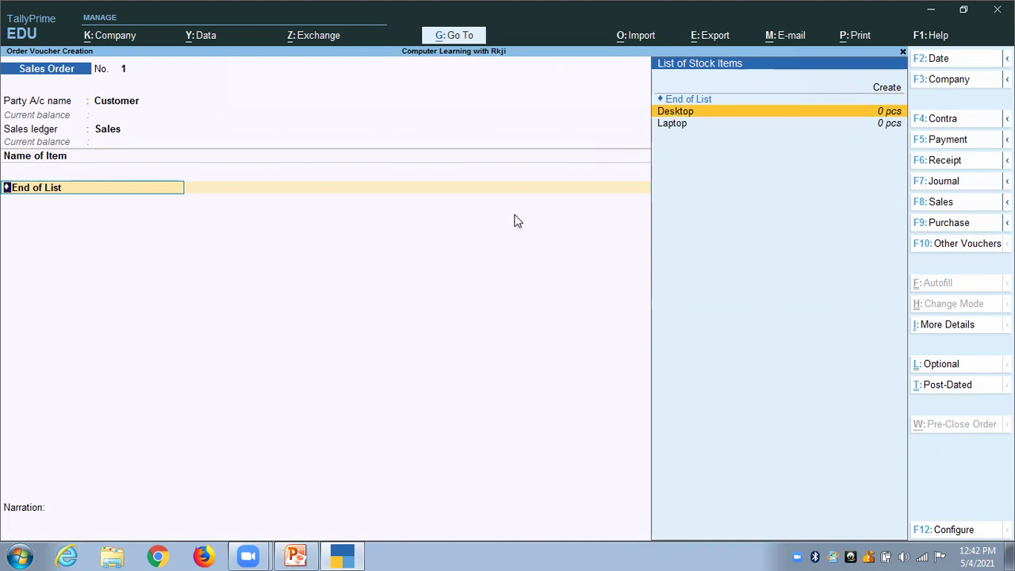
key(Return)
key(Return)
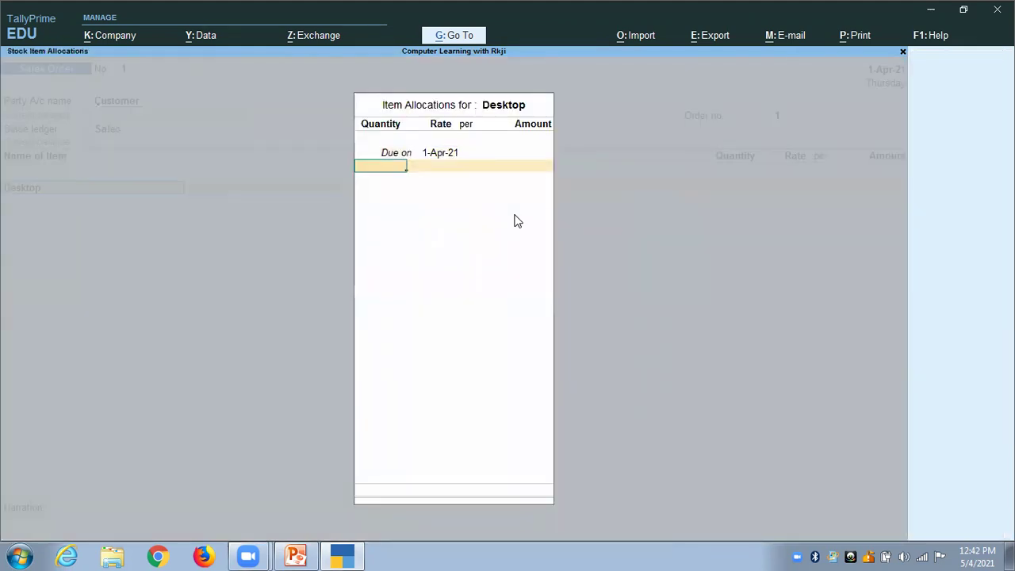
text(2)
key(Return)
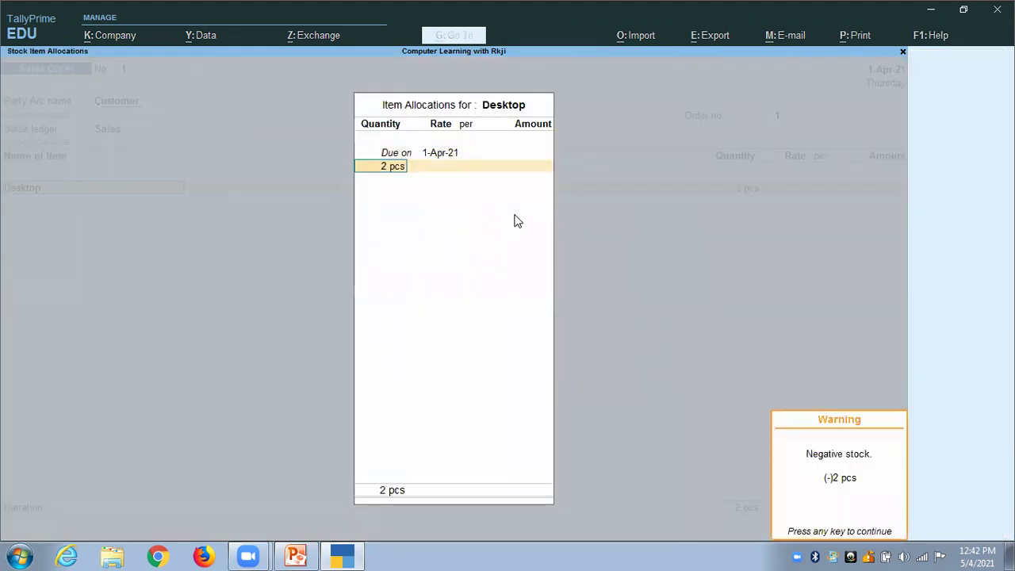
key(Return)
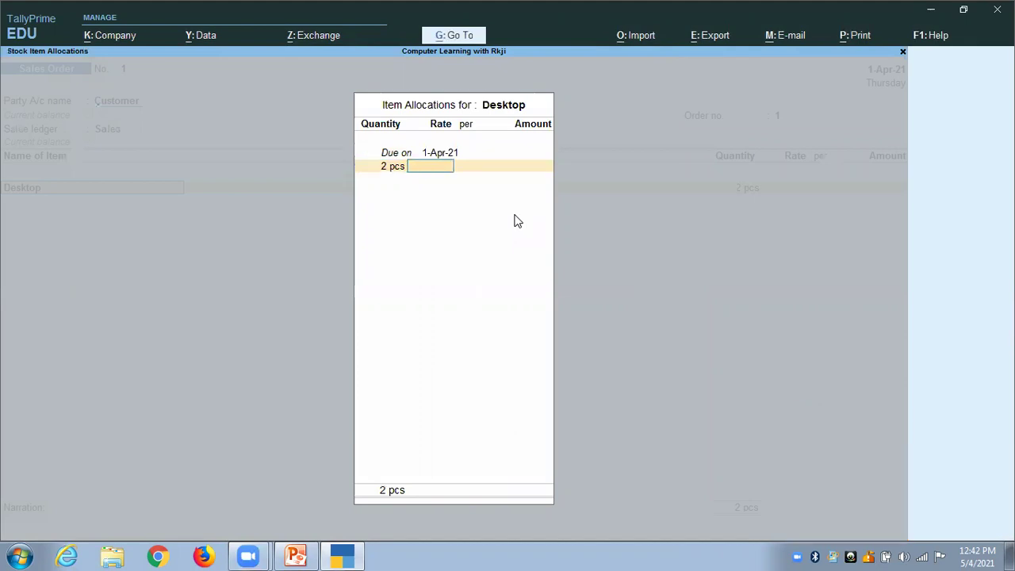
text(9000)
key(Return)
key(Return)
key(Return)
key(Return)
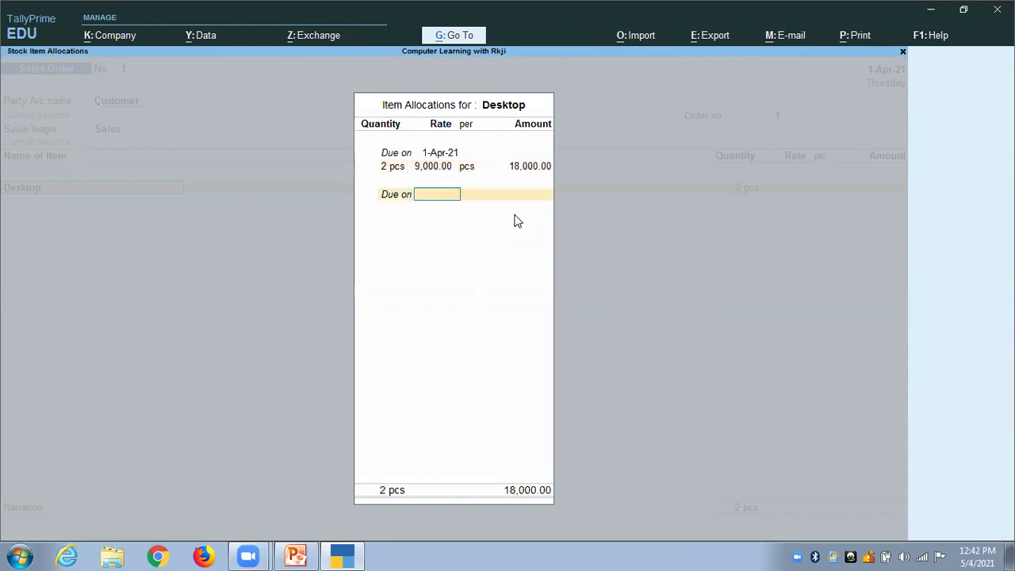
key(Return)
Add Laptop as the second item with 4 pcs at a rate of 10,000 per piece, due on 1-Apr-21
text(L)
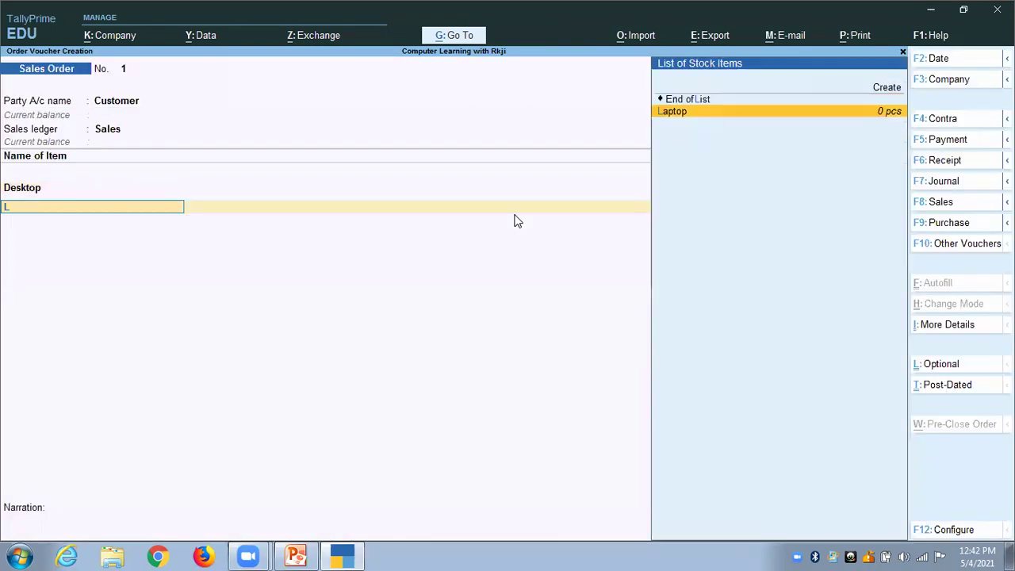
key(Return)
key(Return)
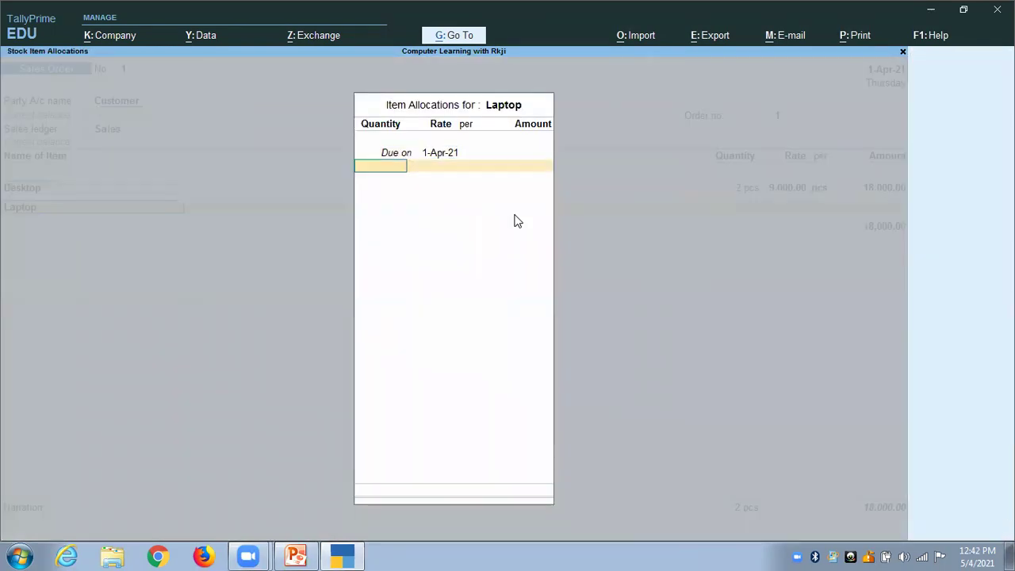
text(4)
key(Return)
key(Return)
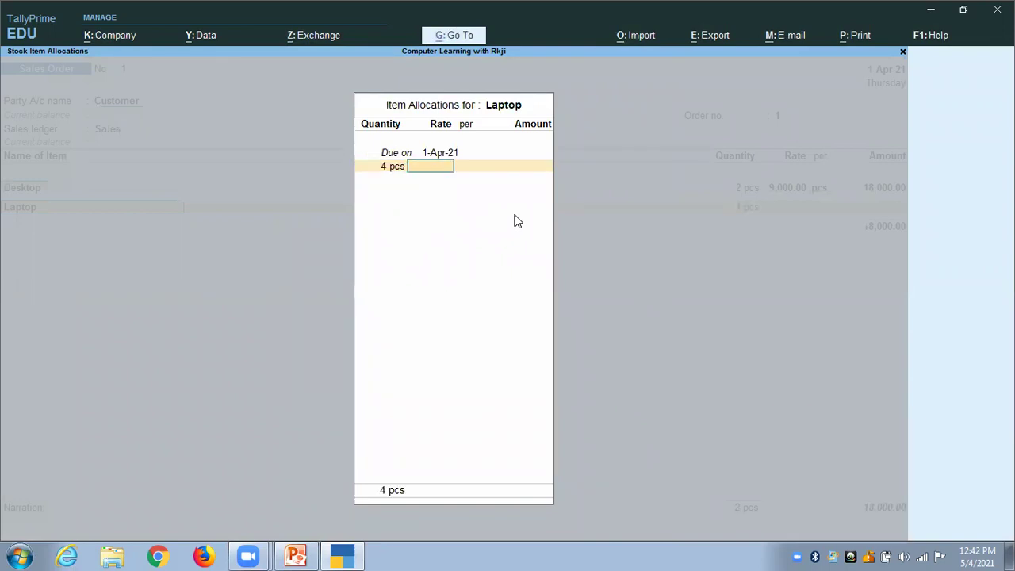
text(10000)
key(Return)
key(Return)
key(Return)
key(Return)
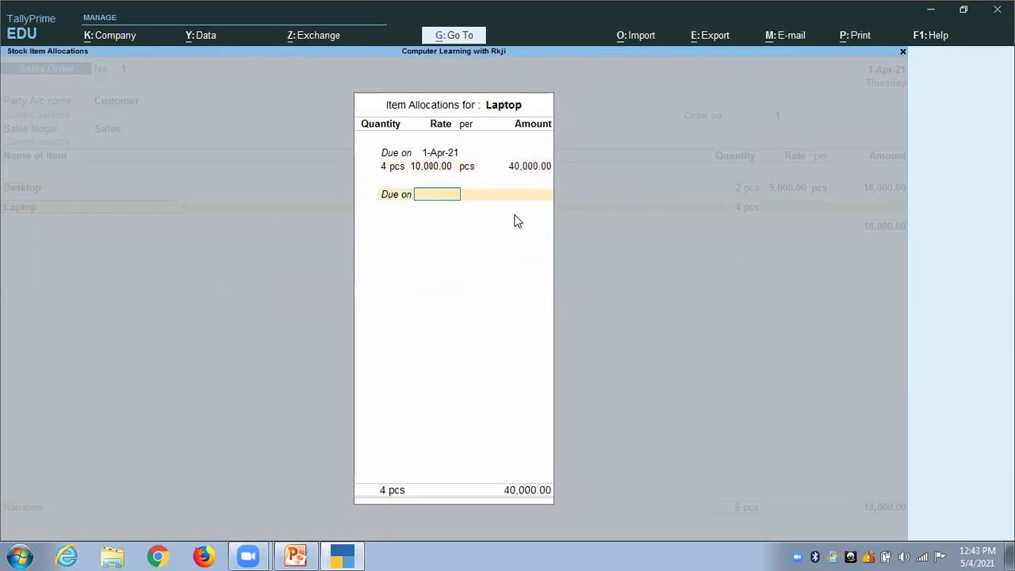
key(Return)
End the item and ledger lists, leave the narration blank, and accept the sales order voucher
key(Return)
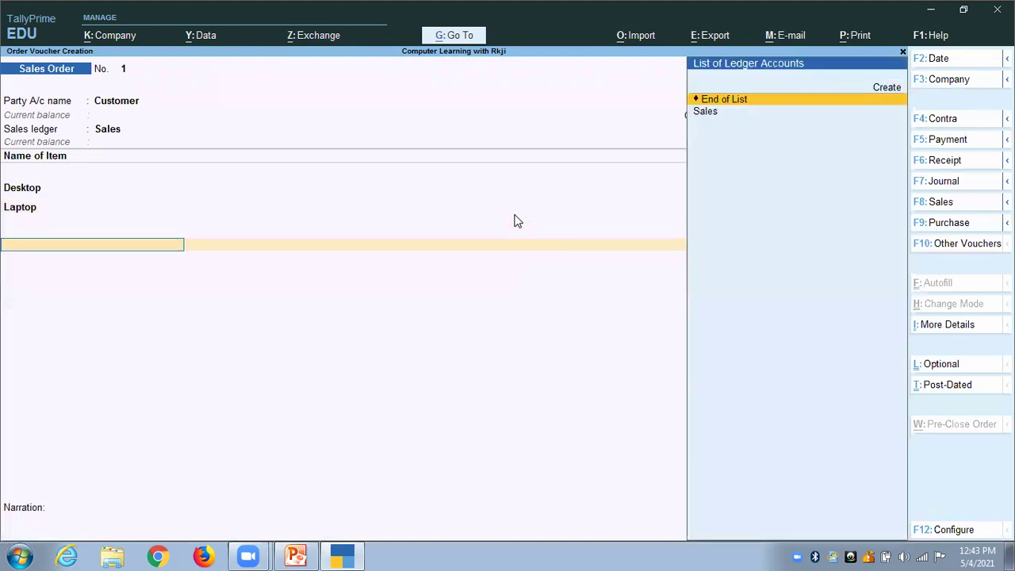
key(Return)
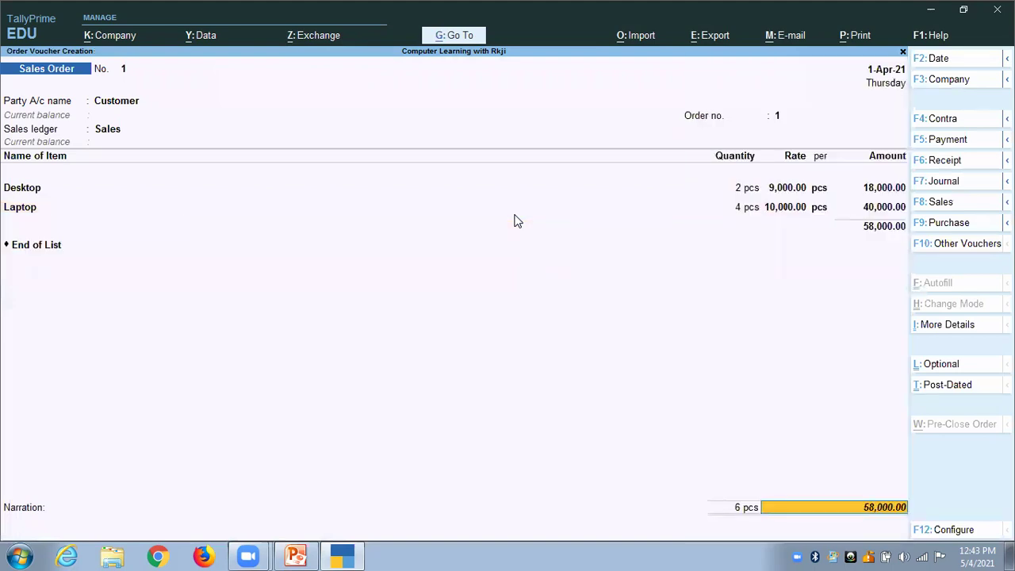
key(Return)
key(Return)
key(Return)
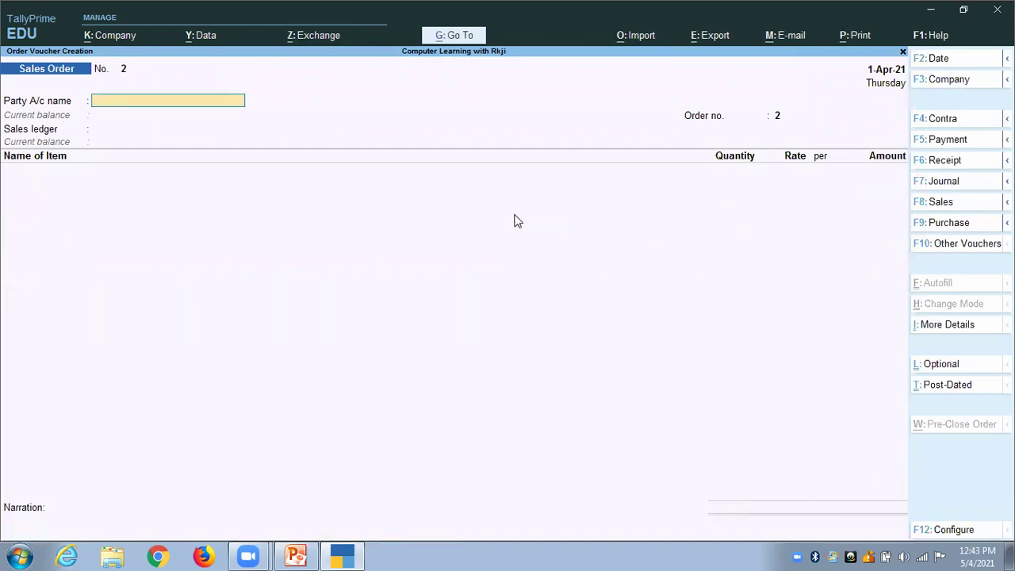
Leave voucher entry and examine the recorded sales and purchase orders in the Day Book
key(Escape)
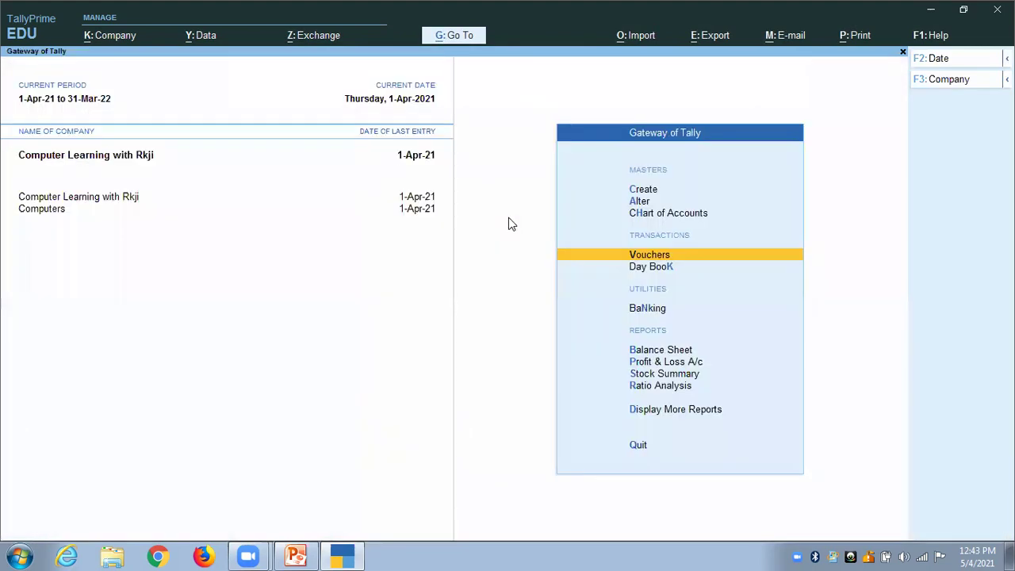
key(k)
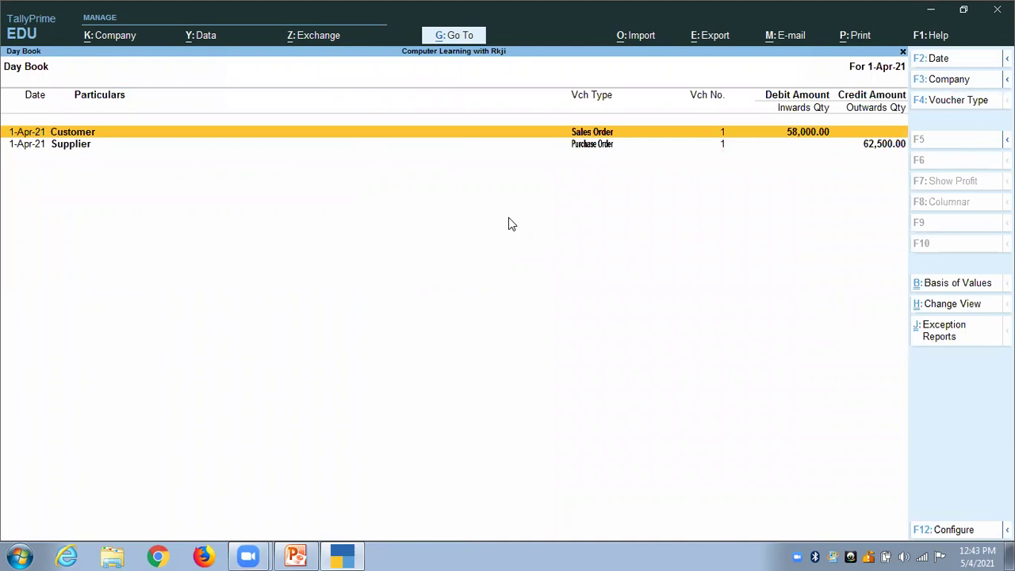
key(Escape)
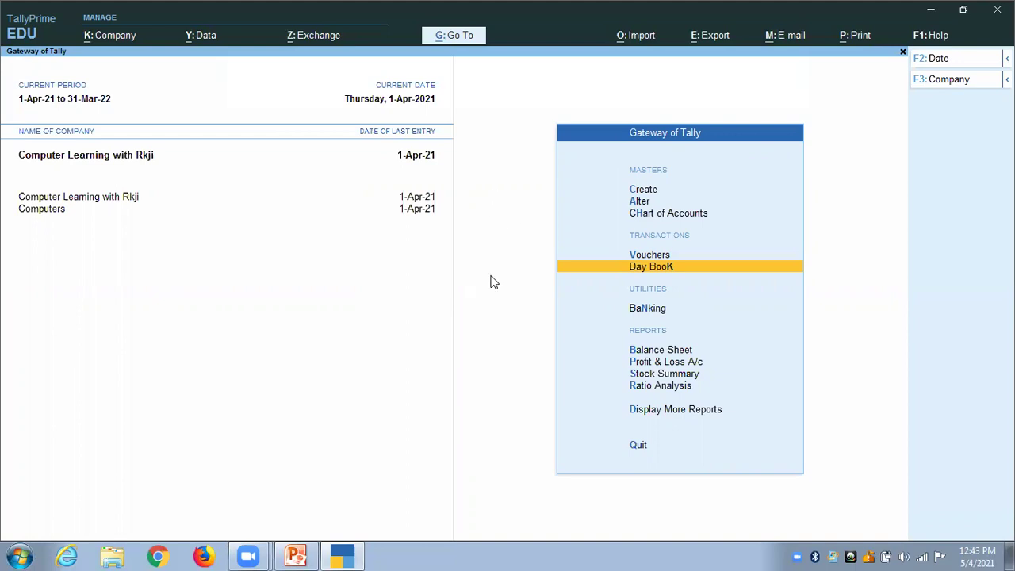
click(775, 44)
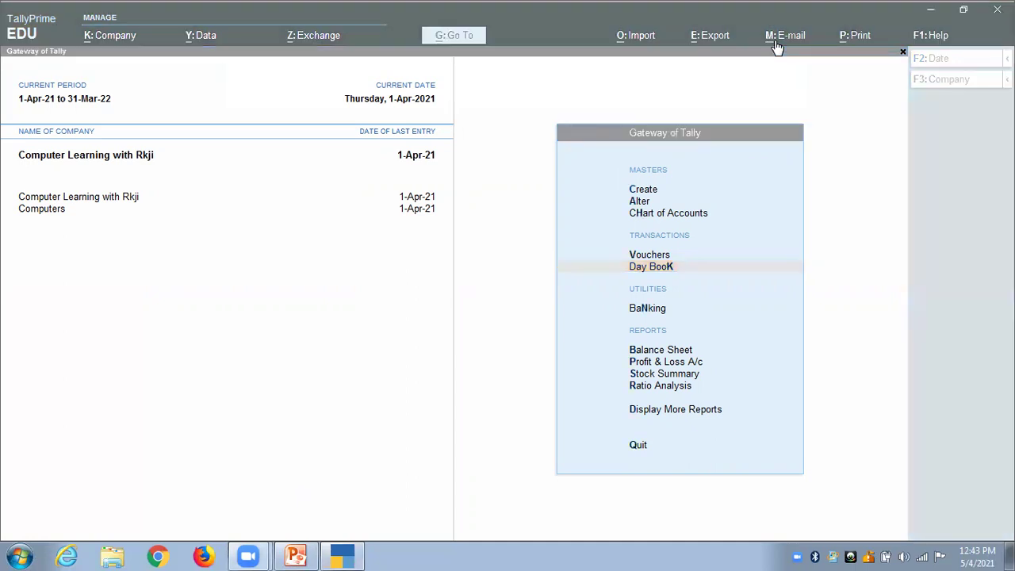